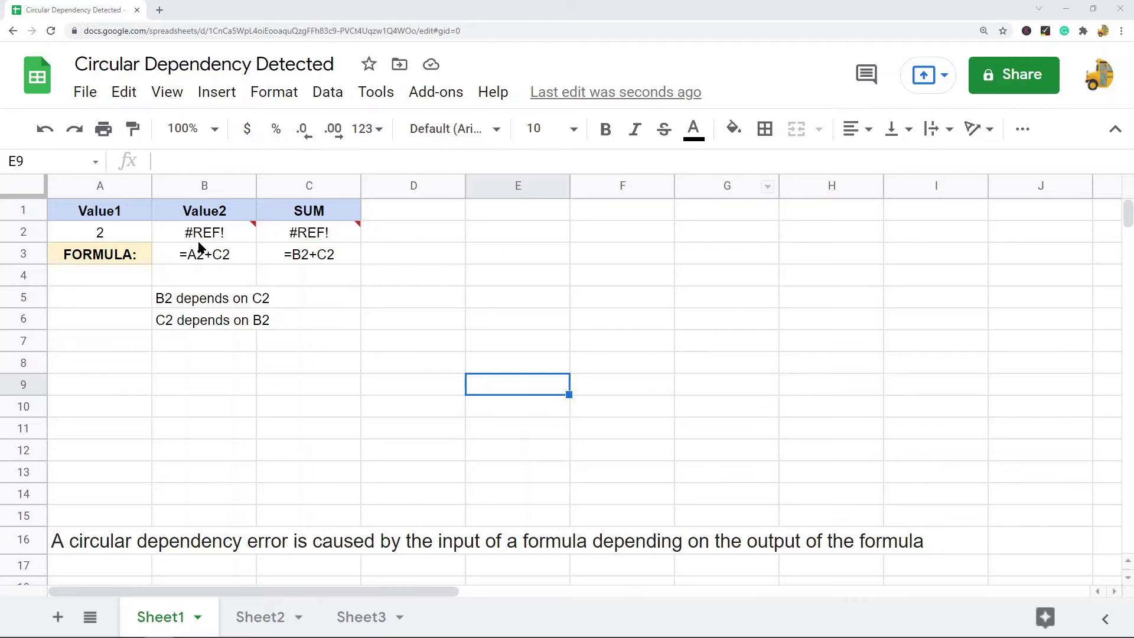
# Inspect B2's circular-dependency error message and the explanation sentence in A16
pyautogui.moveTo(200, 233)
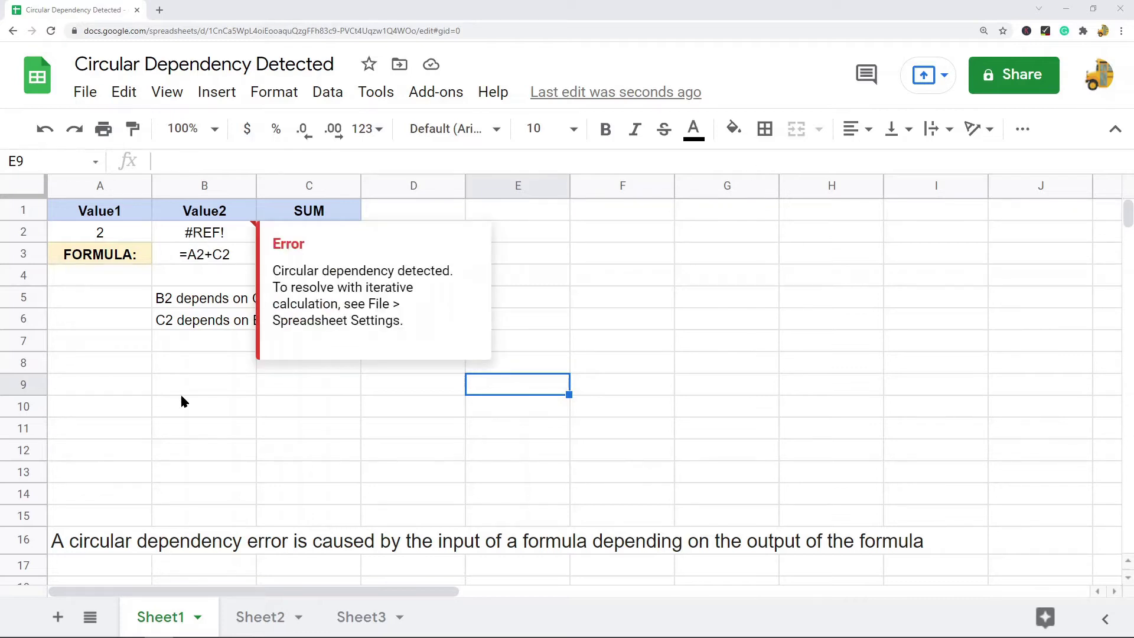
pyautogui.click(213, 235)
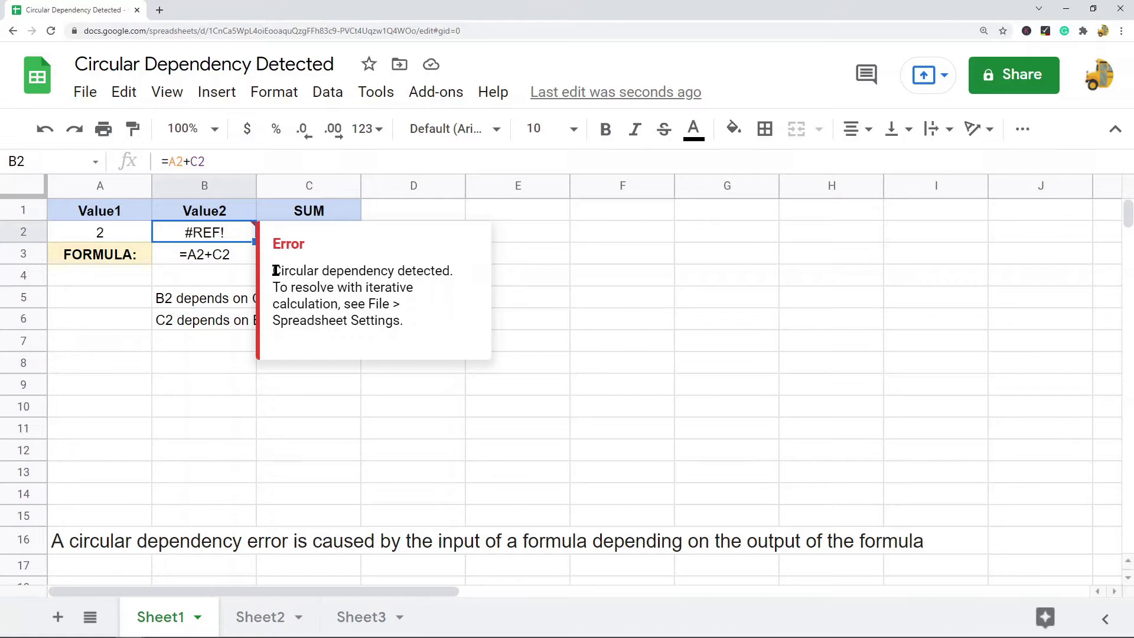
pyautogui.moveTo(275, 270); pyautogui.dragTo(448, 268)
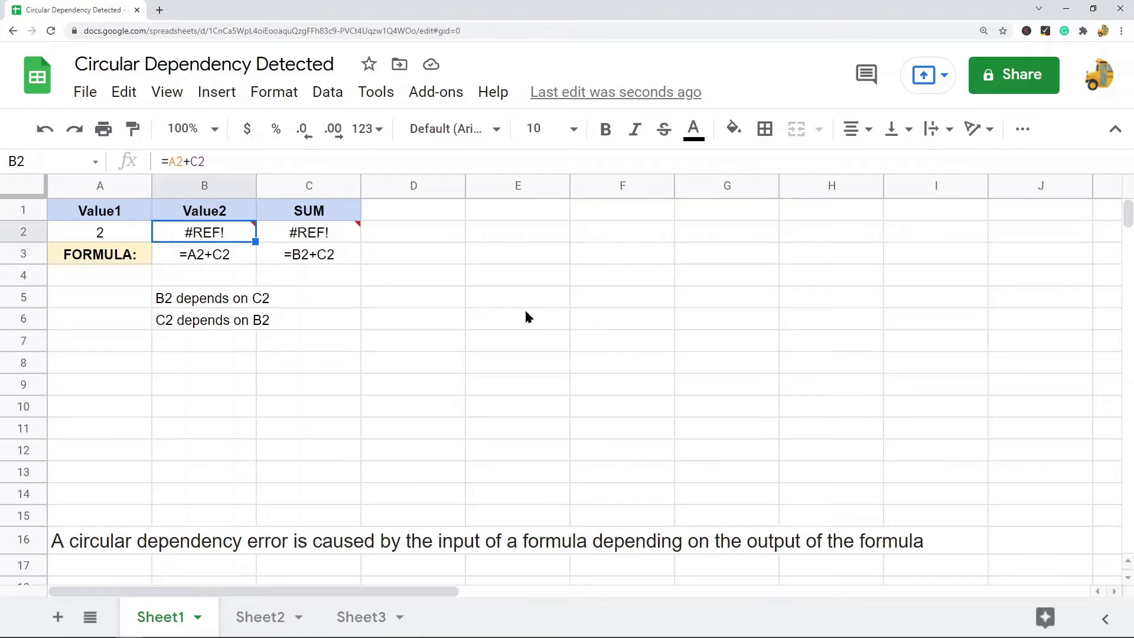
pyautogui.click(94, 544)
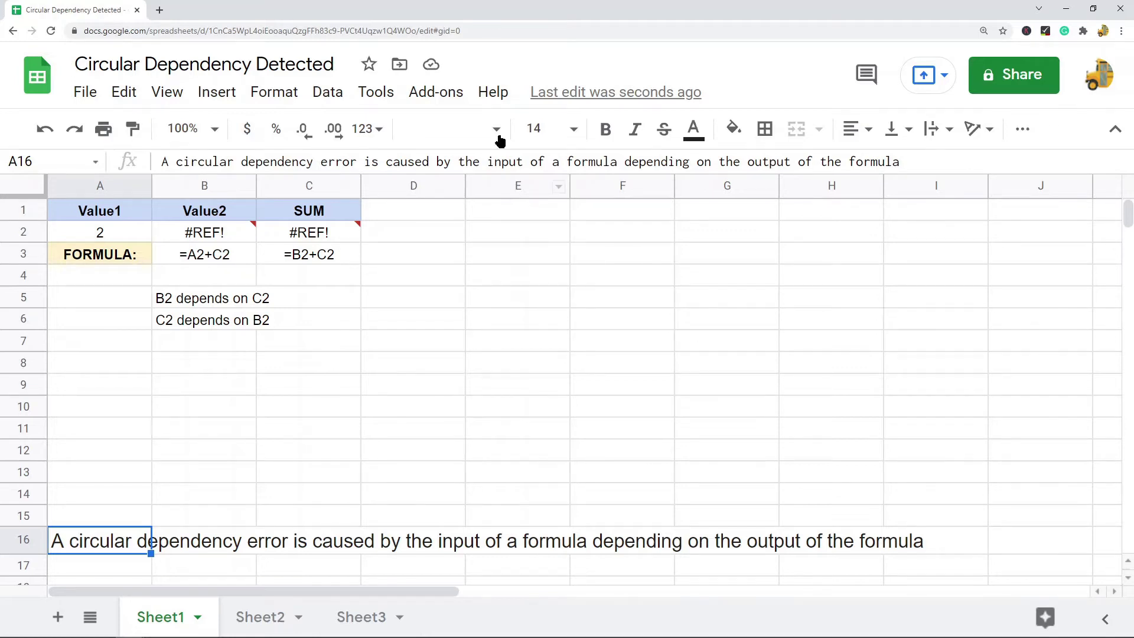
pyautogui.doubleClick(519, 159)
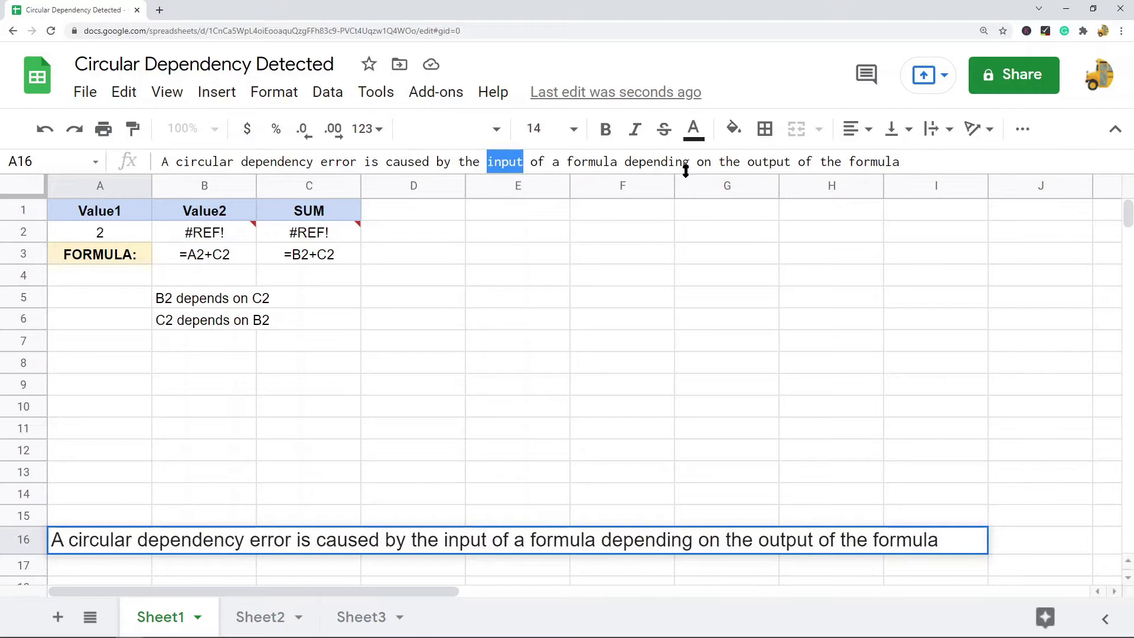
pyautogui.moveTo(748, 160); pyautogui.dragTo(836, 159)
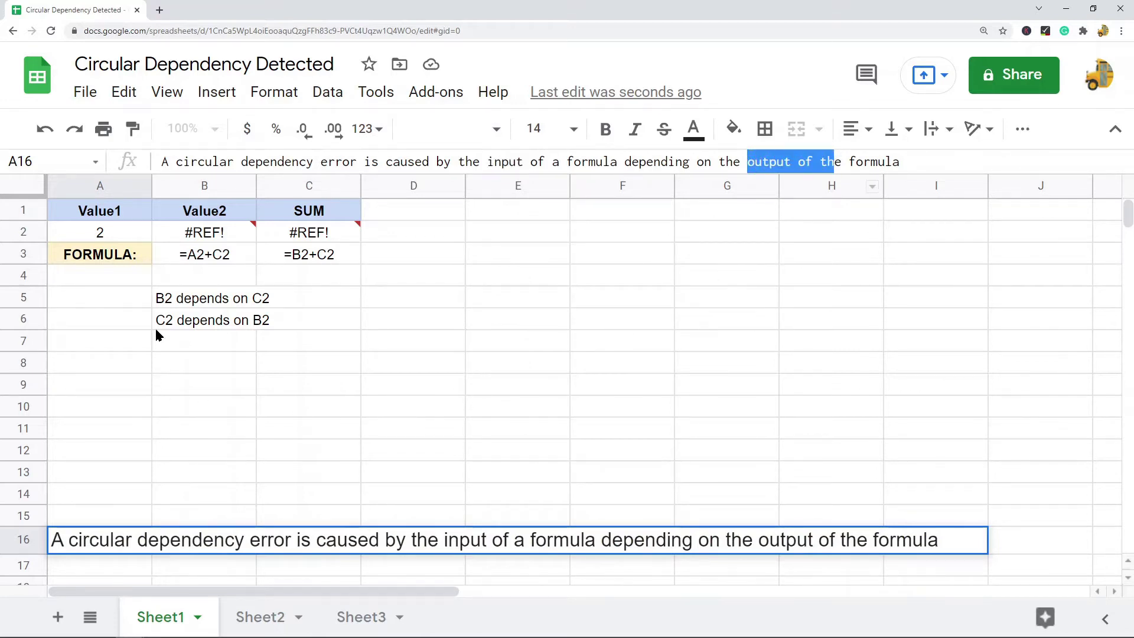
pyautogui.click(428, 370)
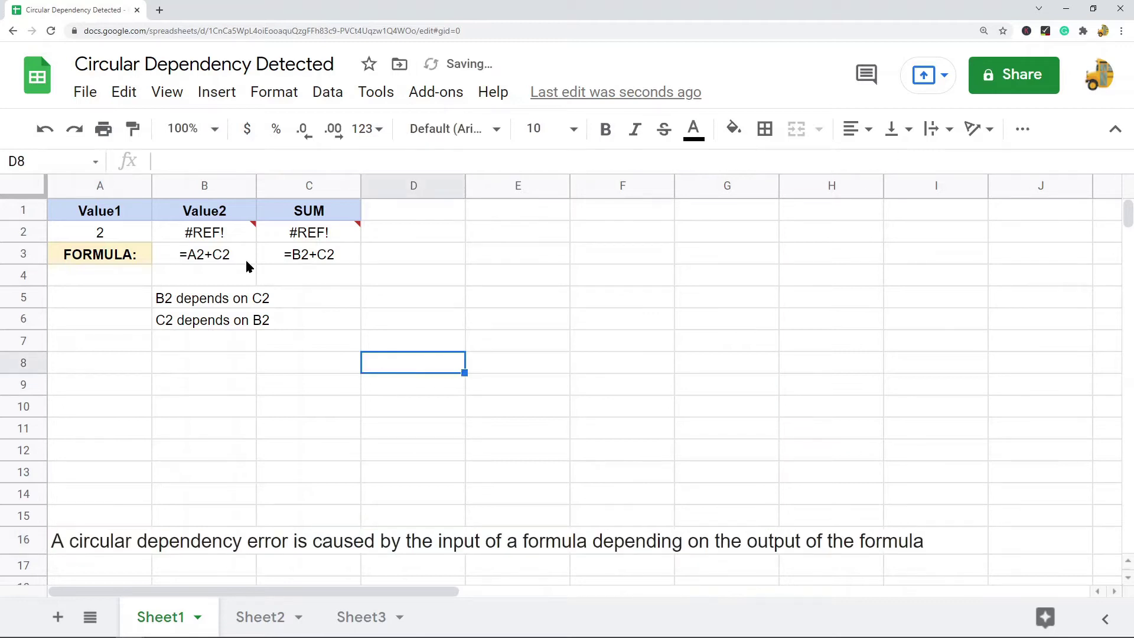
# Review the formulas in B2 and C2, leaving both unchanged
pyautogui.moveTo(228, 234); pyautogui.dragTo(319, 239)
pyautogui.click(281, 367)
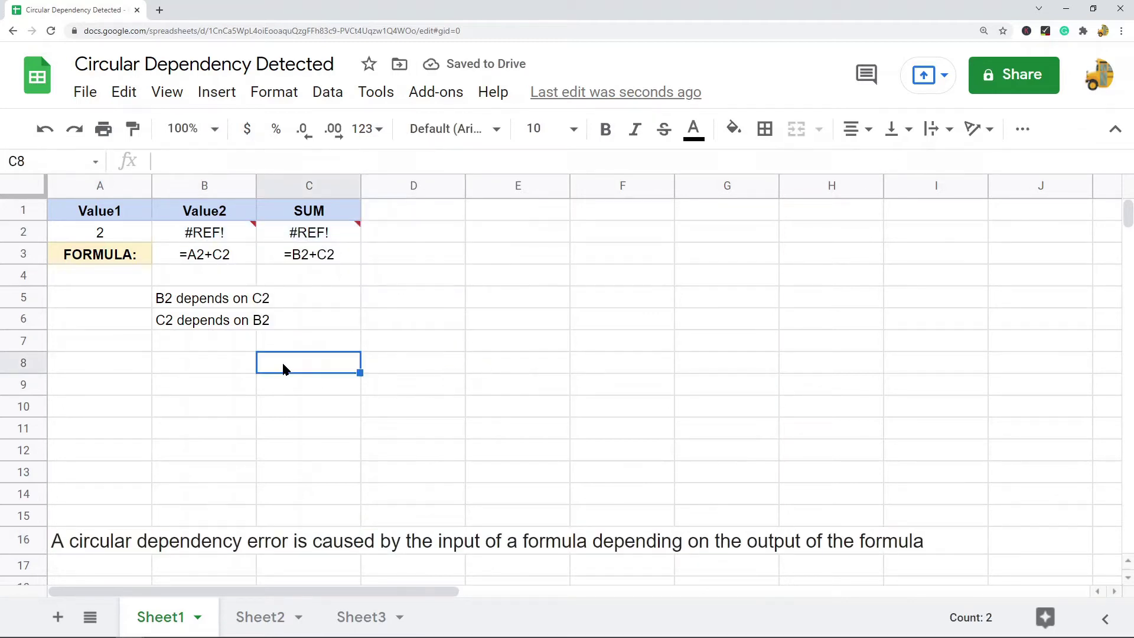
pyautogui.click(228, 234)
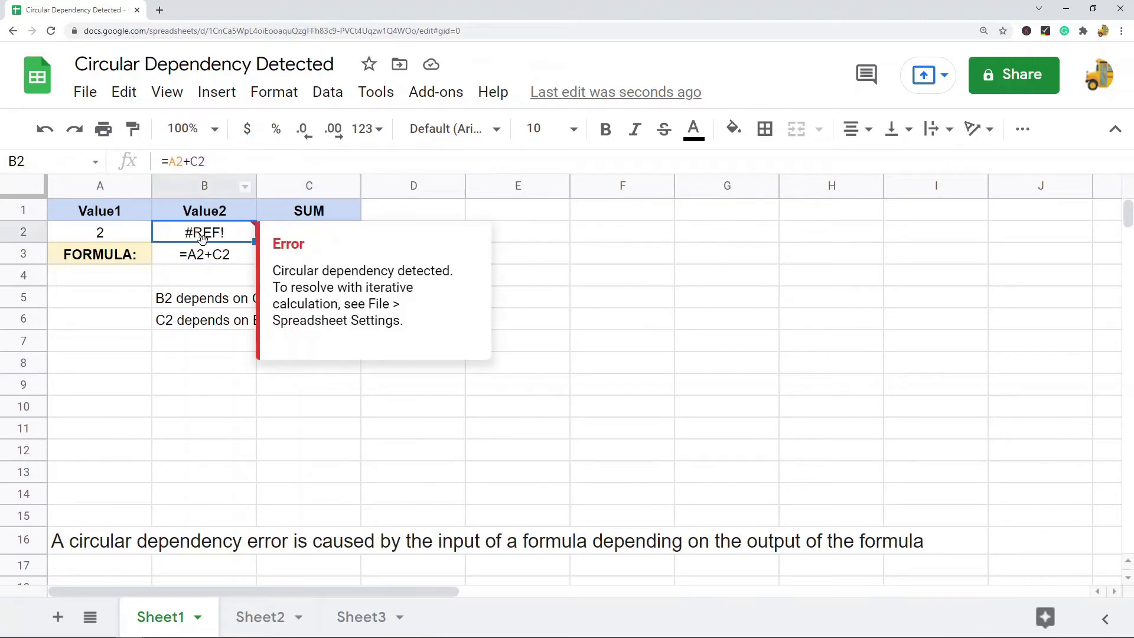
pyautogui.click(175, 161)
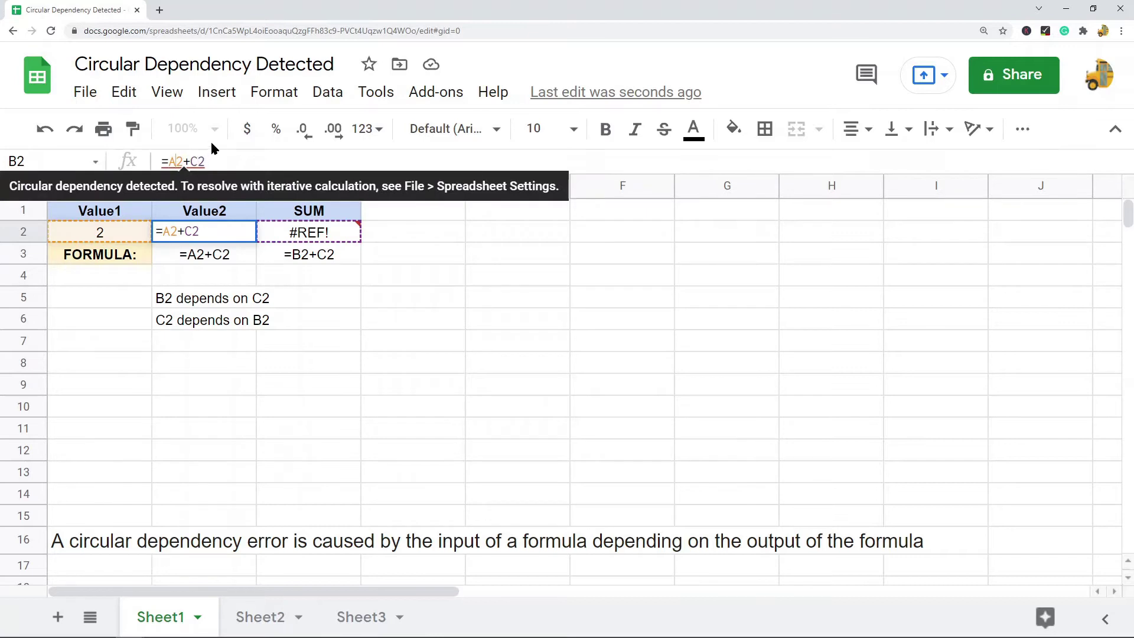
pyautogui.press('Escape')
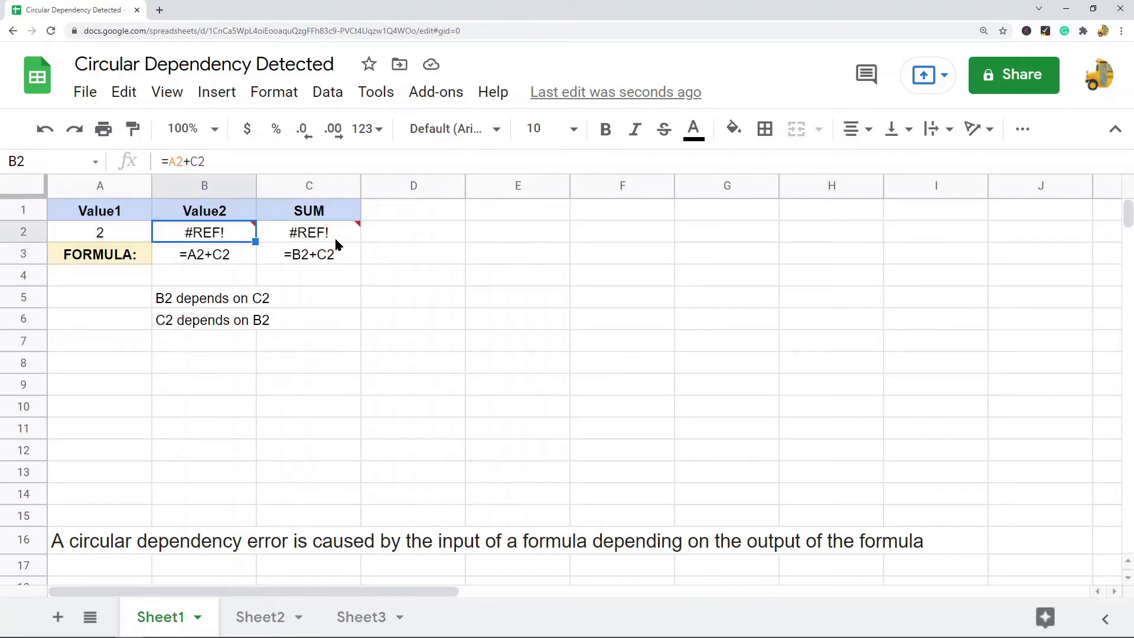
pyautogui.click(335, 236)
pyautogui.click(175, 161)
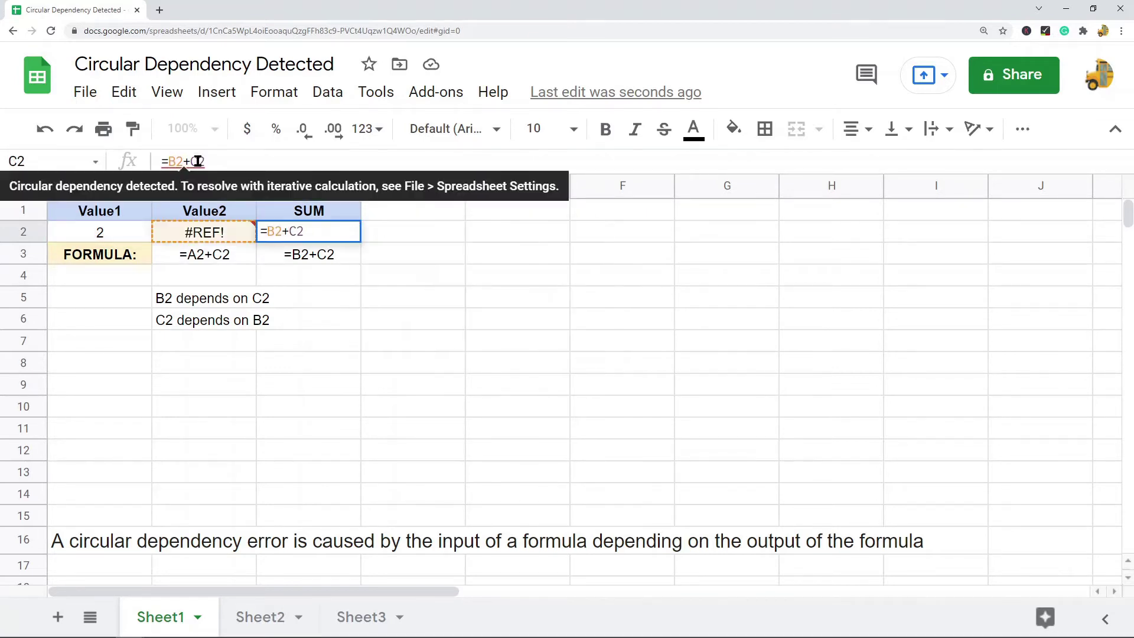
pyautogui.press('Escape')
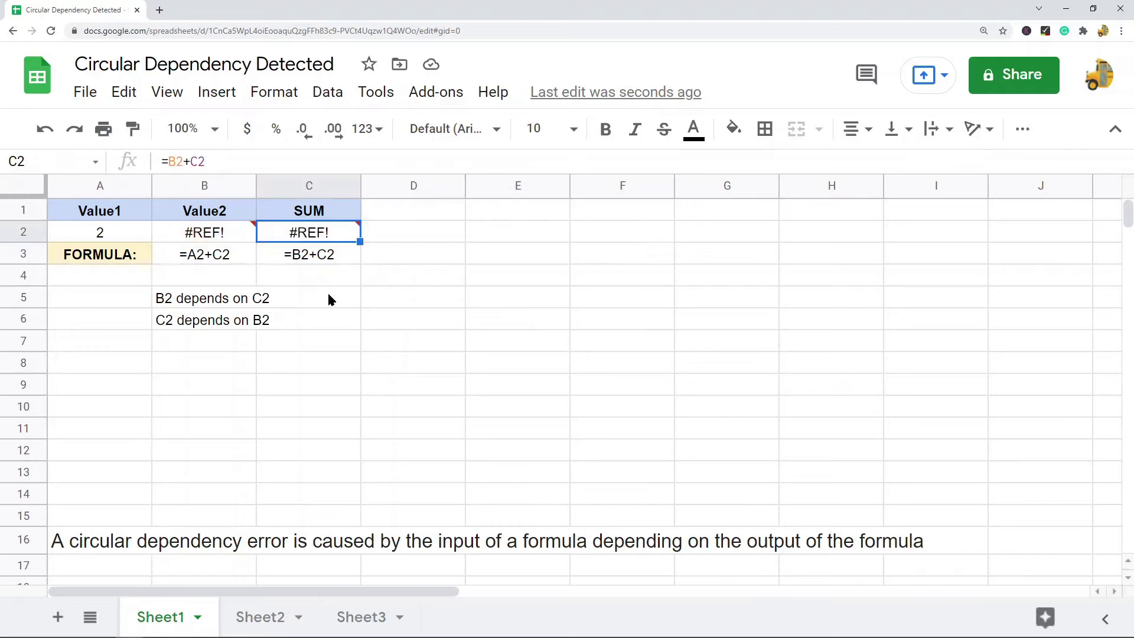
# Check the C2 reference inside B2's formula against C2's own formula
pyautogui.click(220, 236)
pyautogui.click(209, 161)
pyautogui.moveTo(209, 161); pyautogui.dragTo(191, 163)
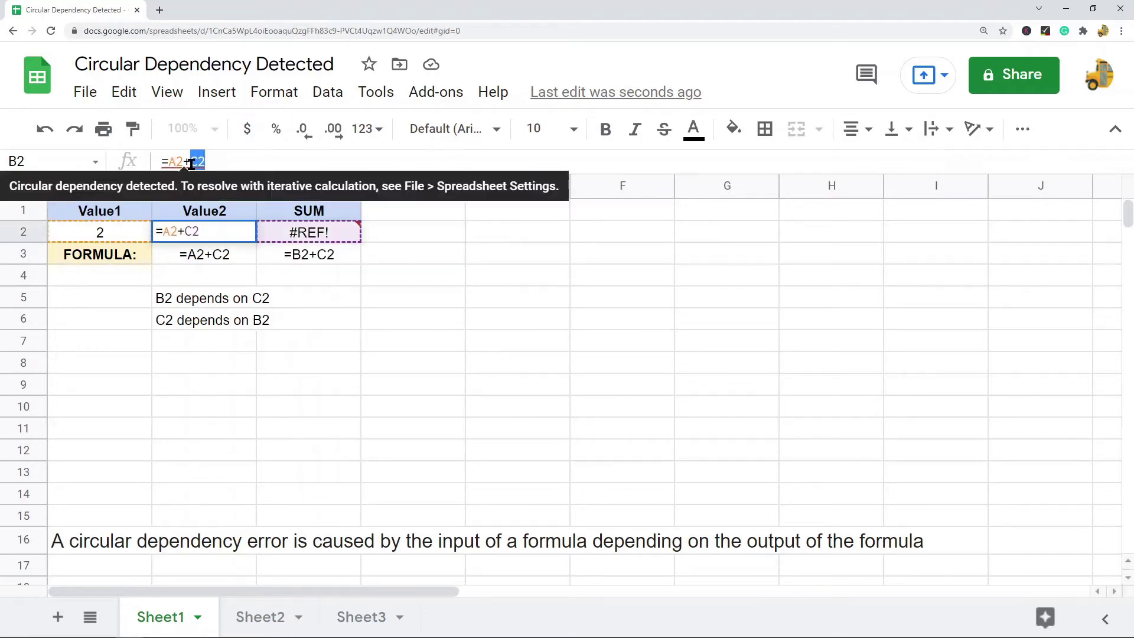
pyautogui.press('Escape')
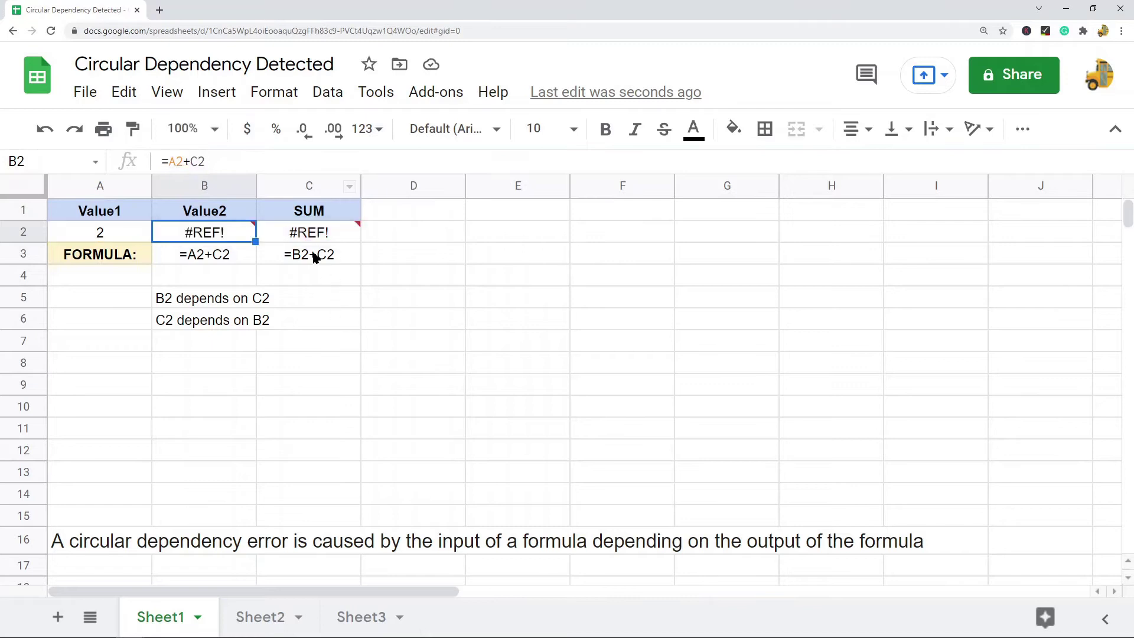
pyautogui.click(312, 237)
pyautogui.click(175, 164)
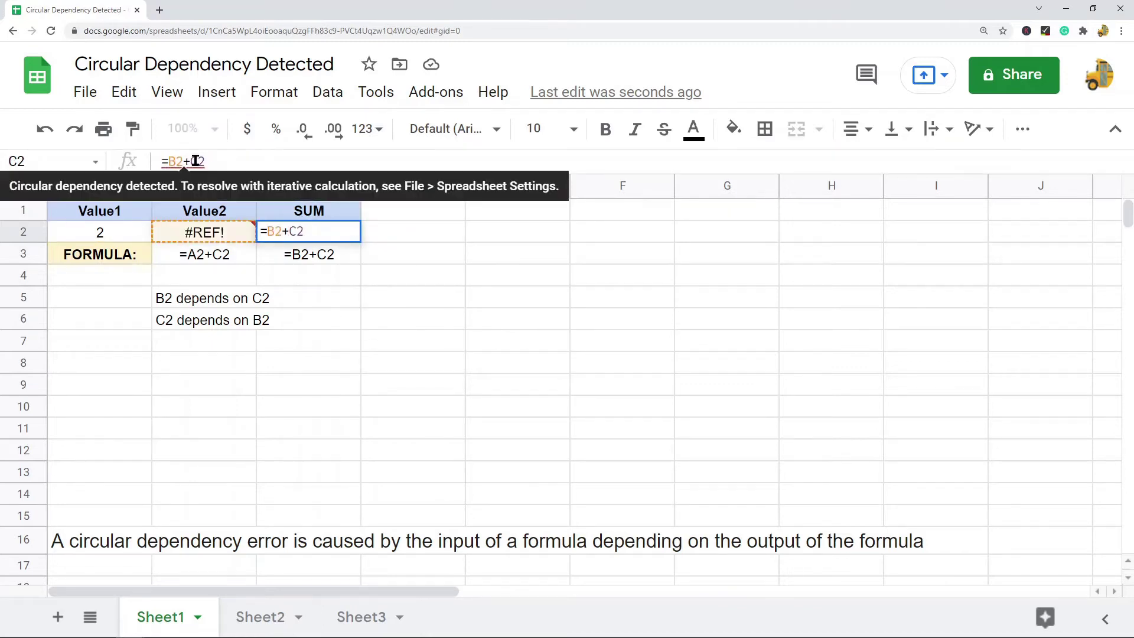
pyautogui.press('Escape')
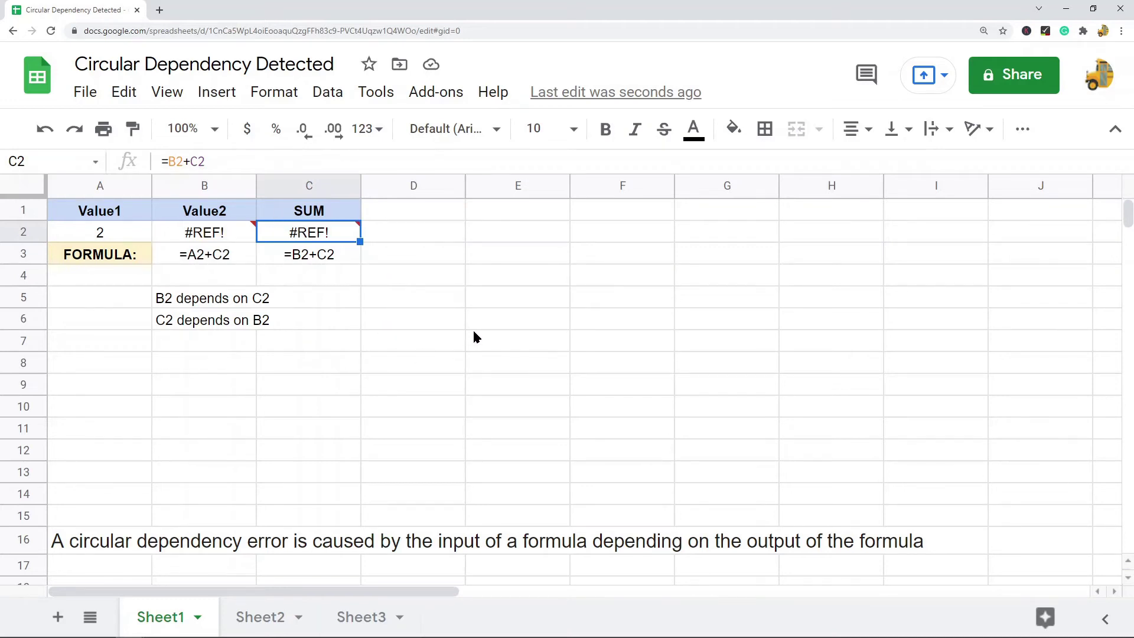
# Read the notes stating B2 depends on C2 and C2 depends on B2
pyautogui.click(214, 303)
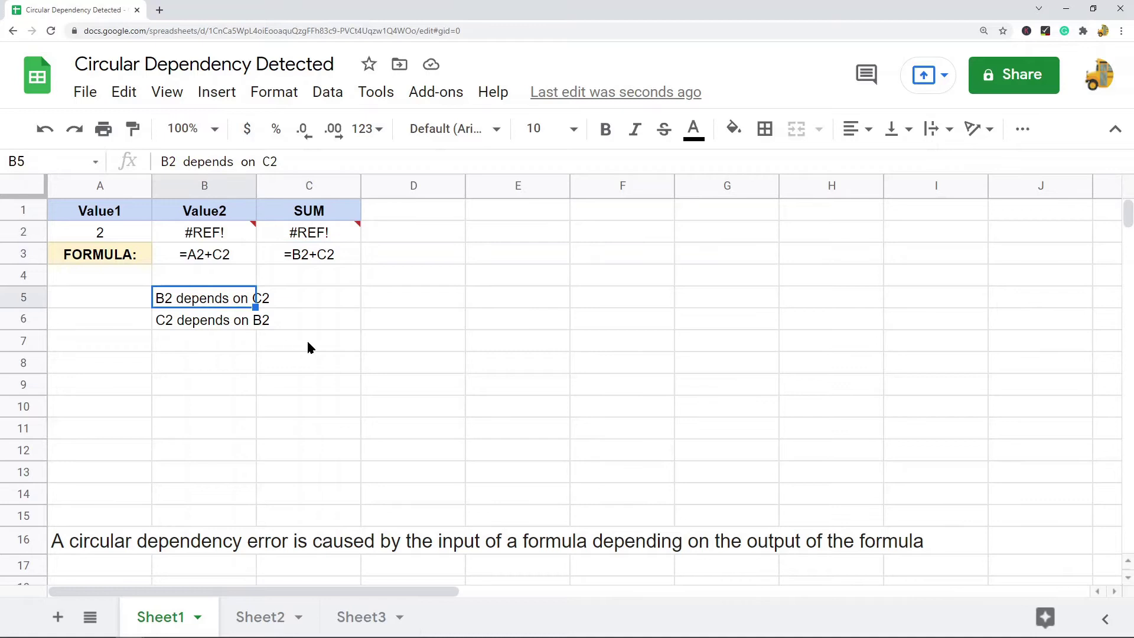
pyautogui.click(204, 322)
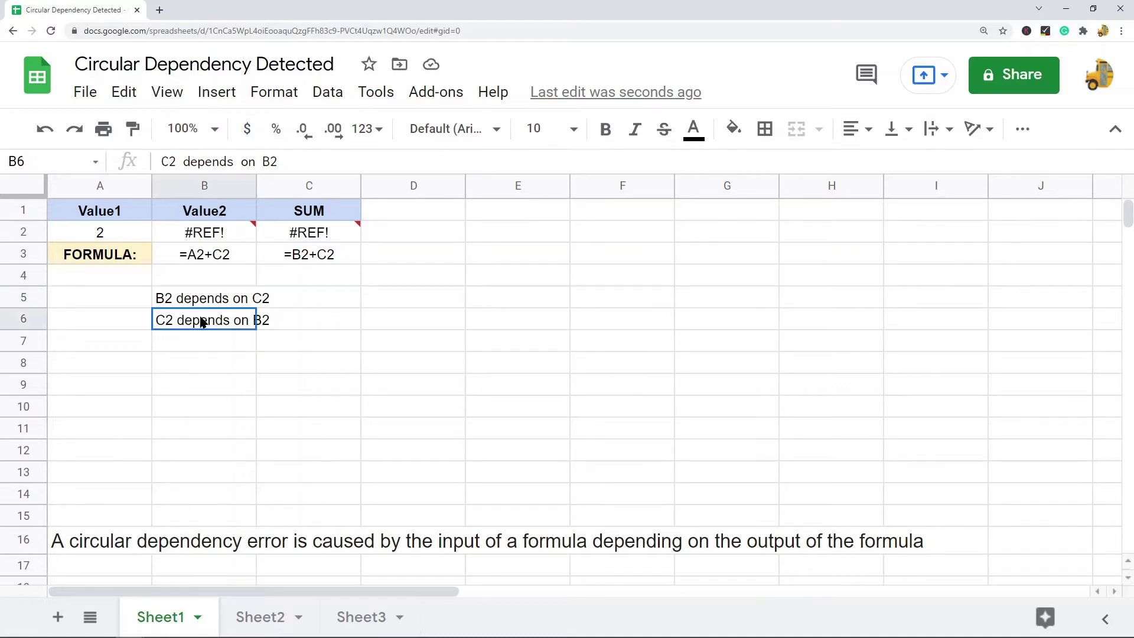
pyautogui.click(329, 368)
pyautogui.click(165, 298)
pyautogui.doubleClick(171, 299)
pyautogui.doubleClick(164, 297)
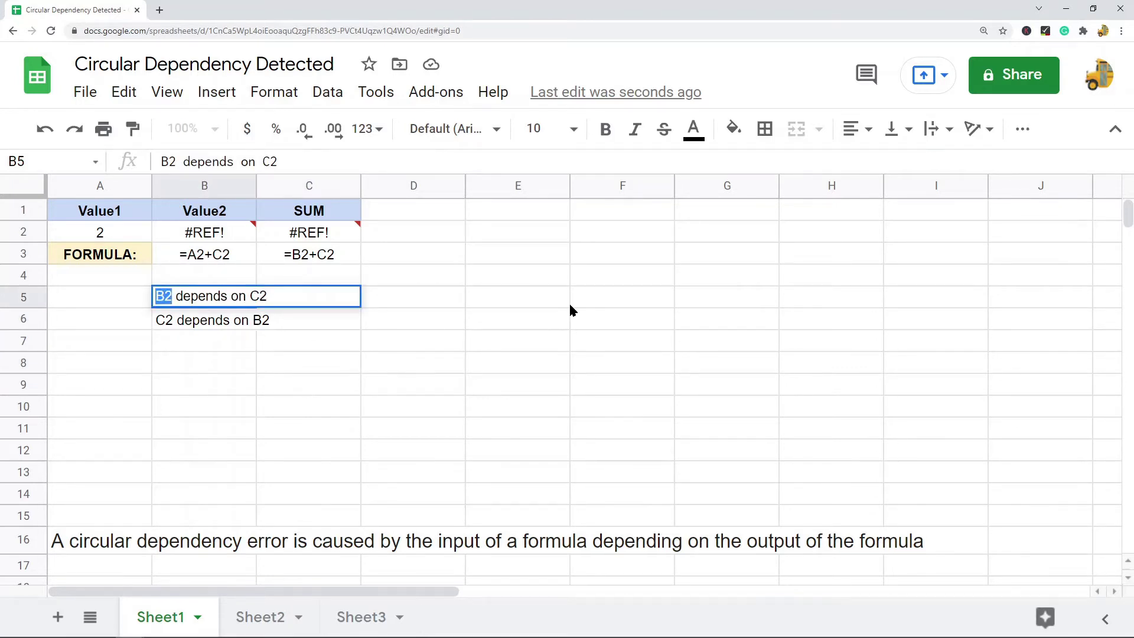
pyautogui.click(382, 399)
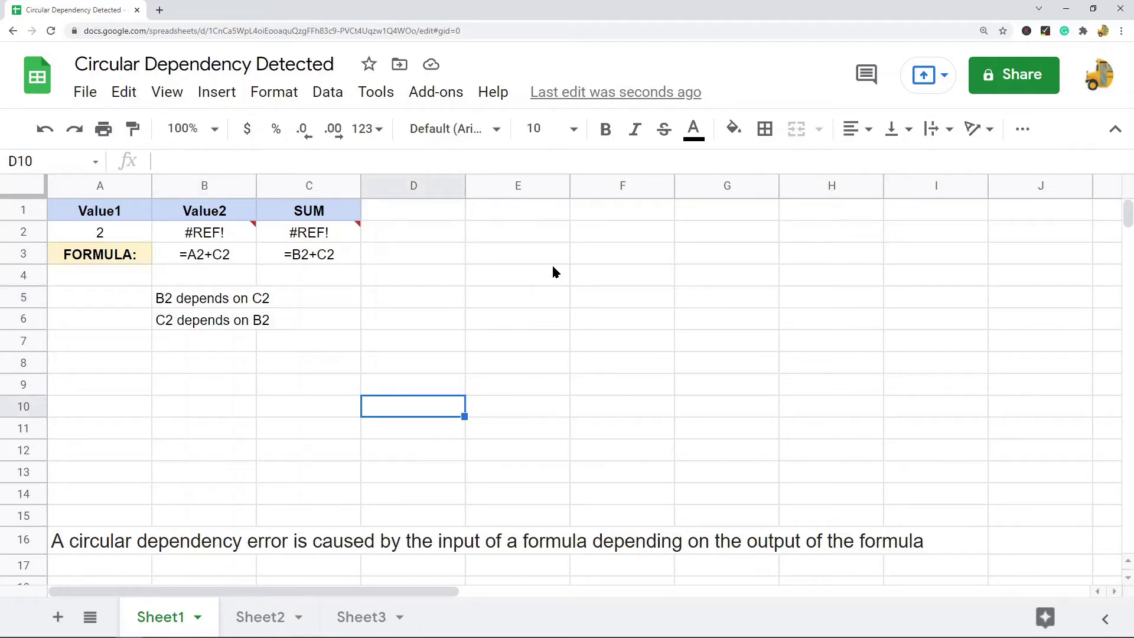
# Recheck the C2 reference in B2's formula without editing it
pyautogui.moveTo(309, 234)
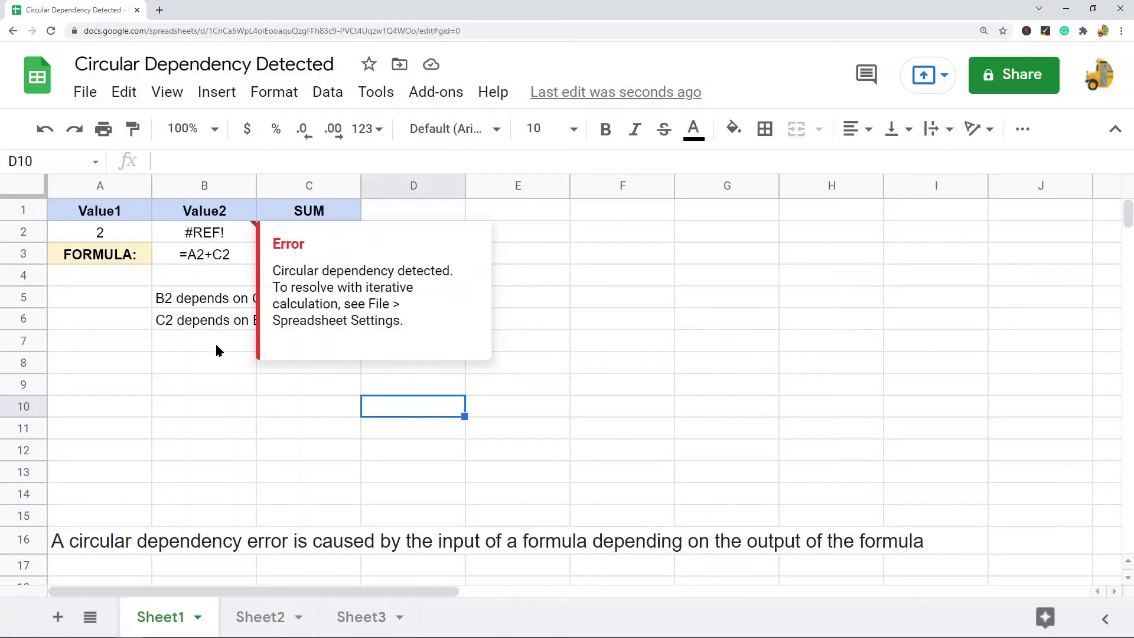
pyautogui.click(207, 233)
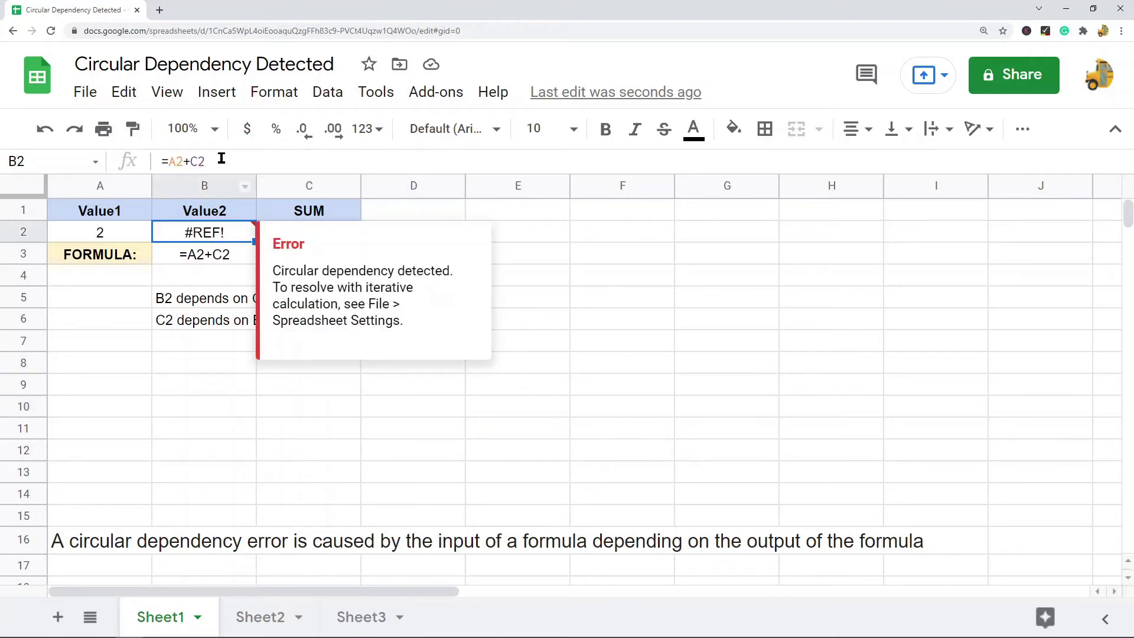
pyautogui.click(229, 162)
pyautogui.doubleClick(230, 162)
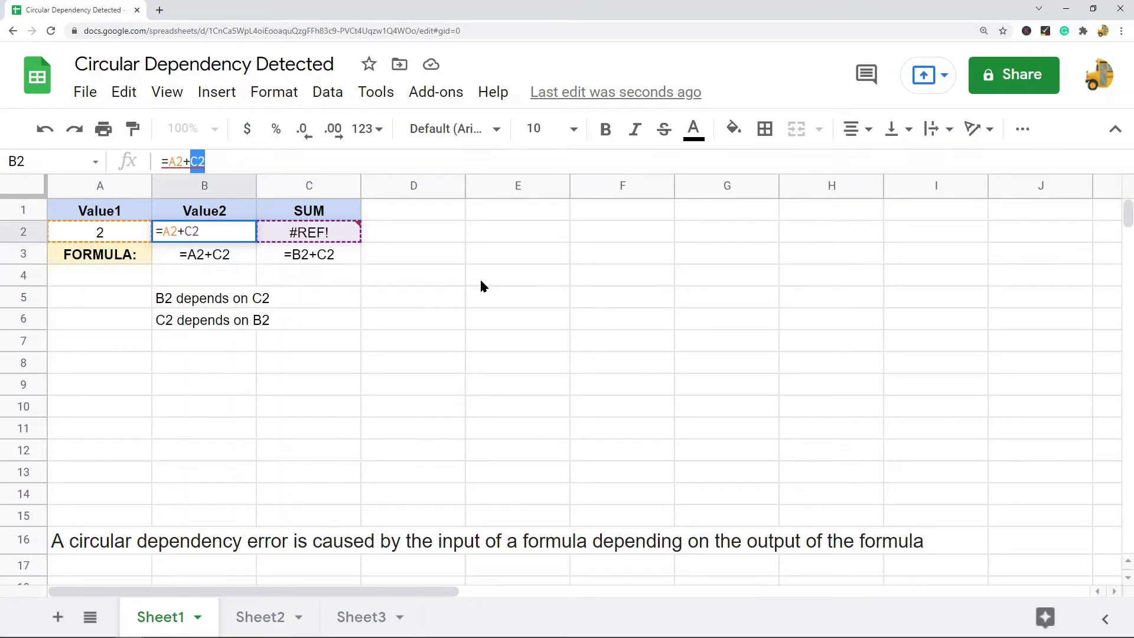
pyautogui.click(510, 317)
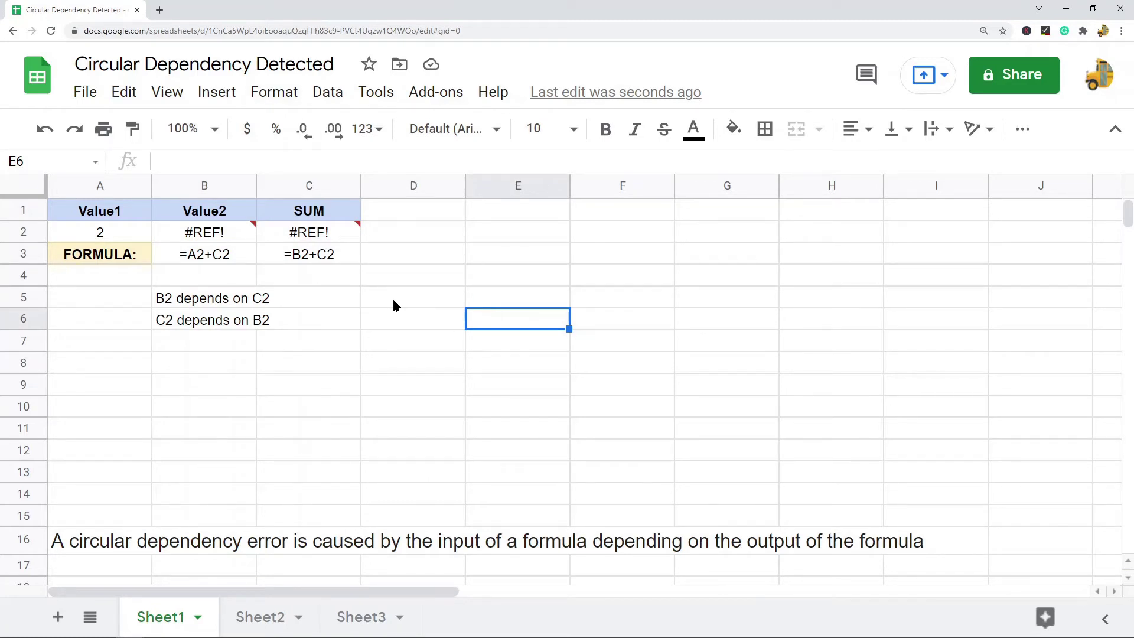
# On Sheet2, inspect B2's =A2+B2 formula and its circular-dependency error
pyautogui.click(260, 616)
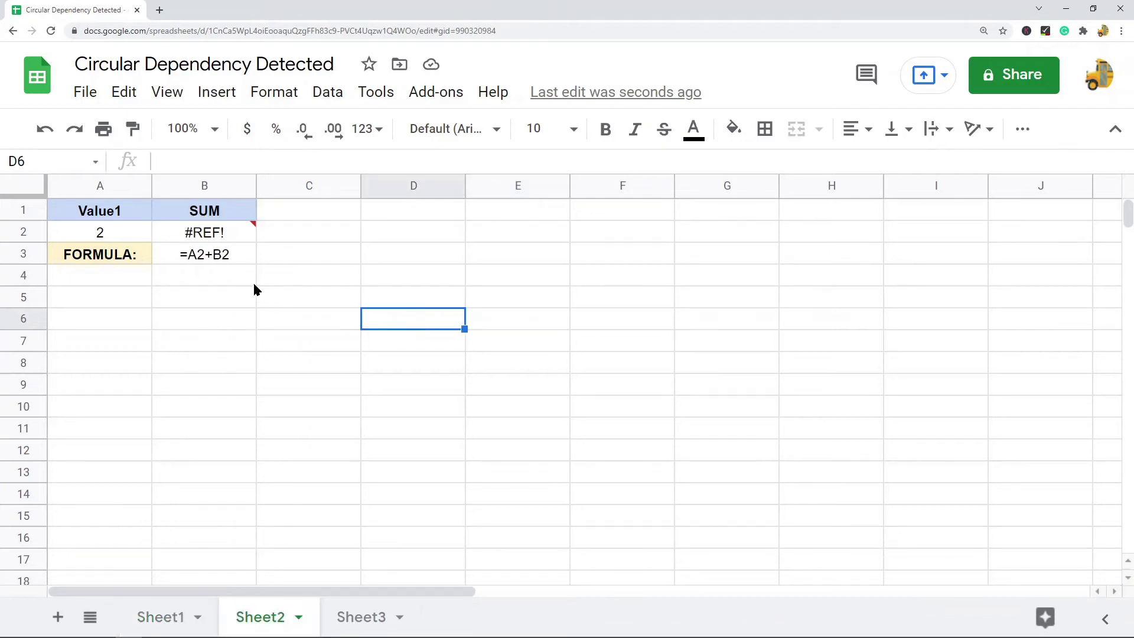
pyautogui.click(214, 237)
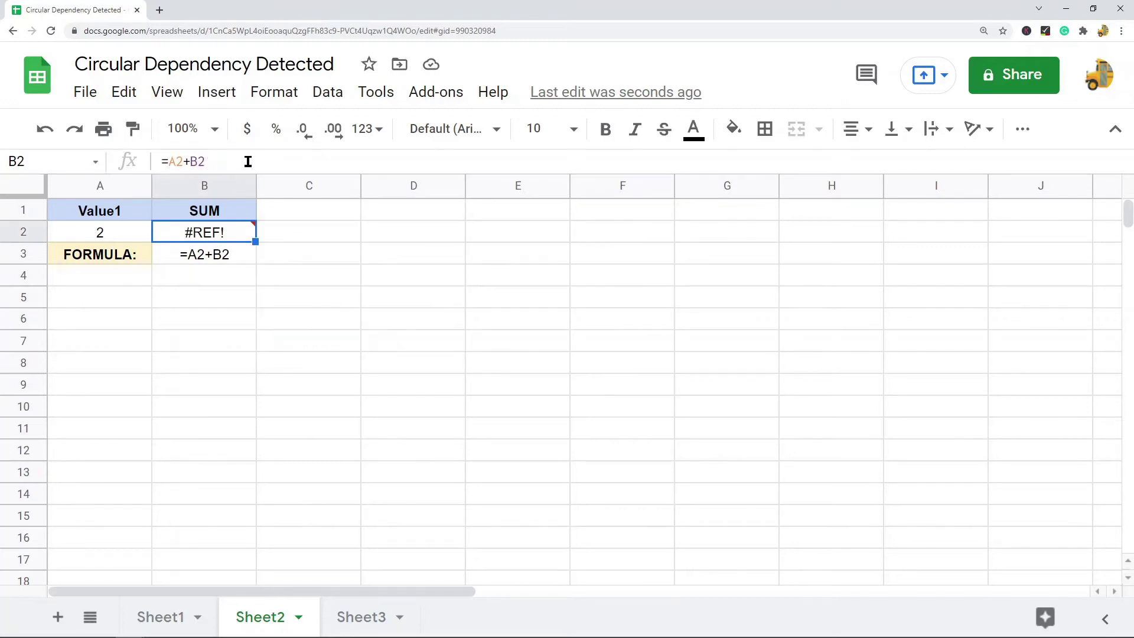
pyautogui.click(177, 161)
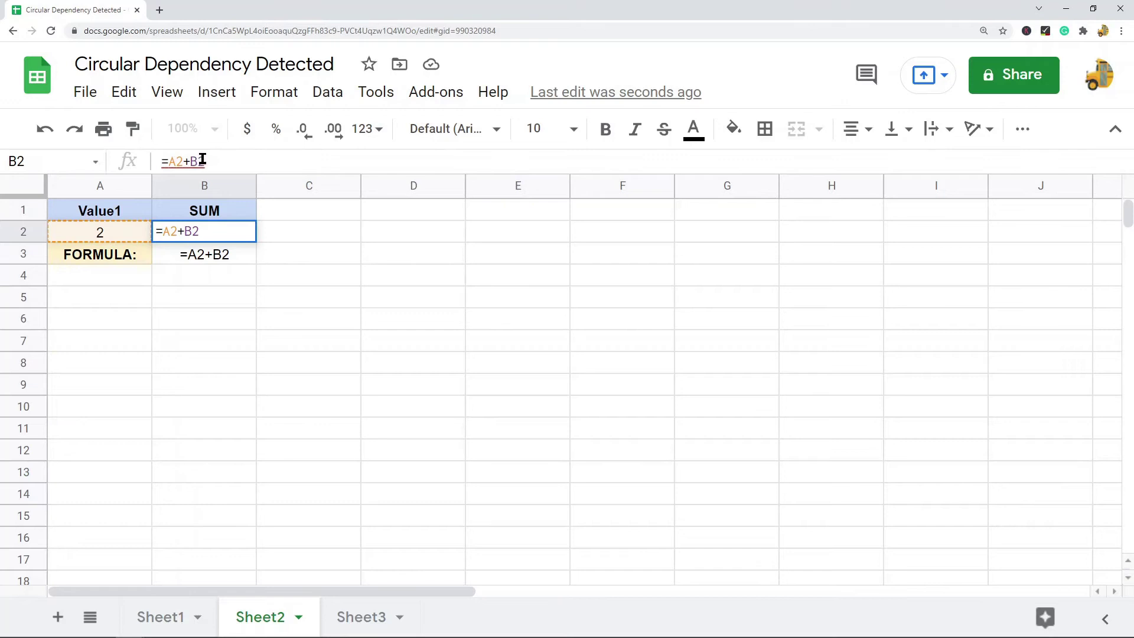
pyautogui.click(206, 235)
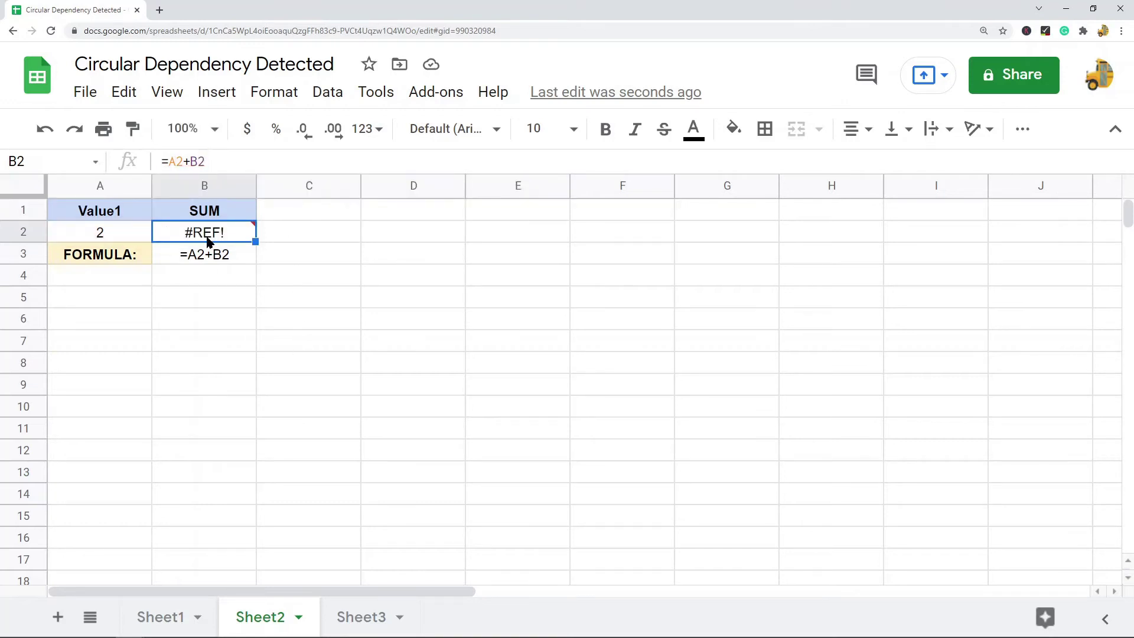
pyautogui.moveTo(206, 235)
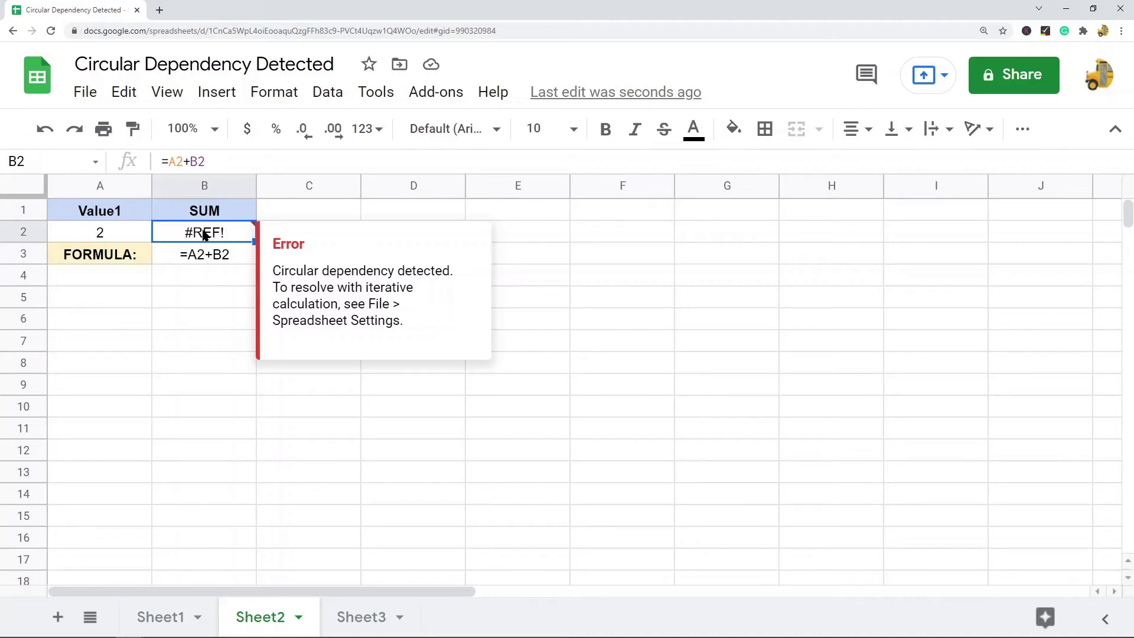
pyautogui.moveTo(280, 272); pyautogui.dragTo(451, 263)
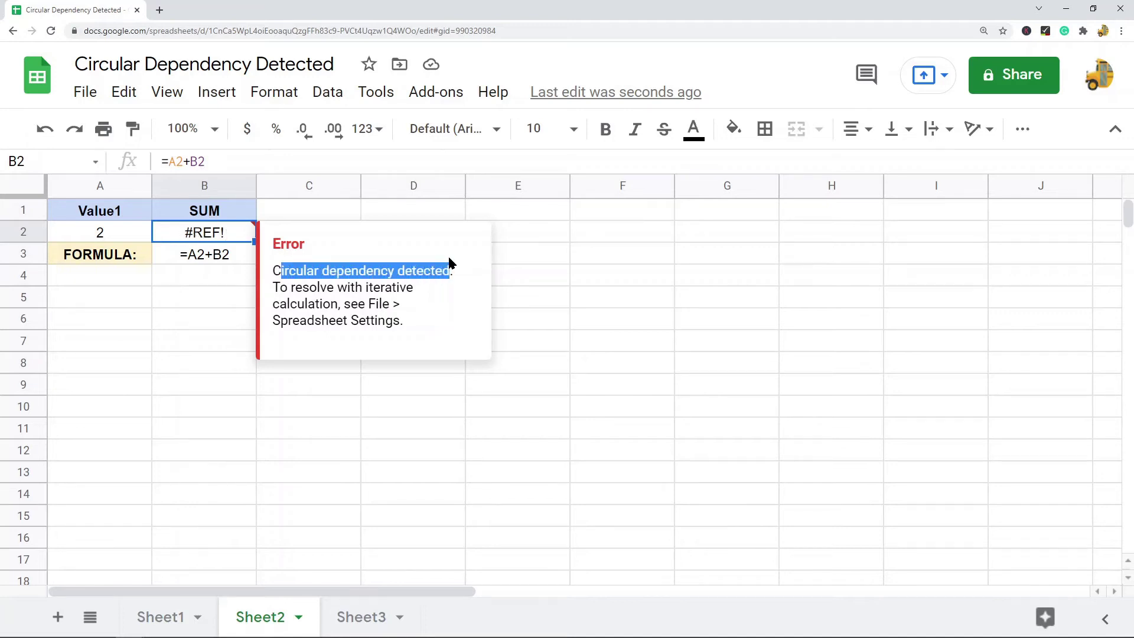
pyautogui.click(178, 304)
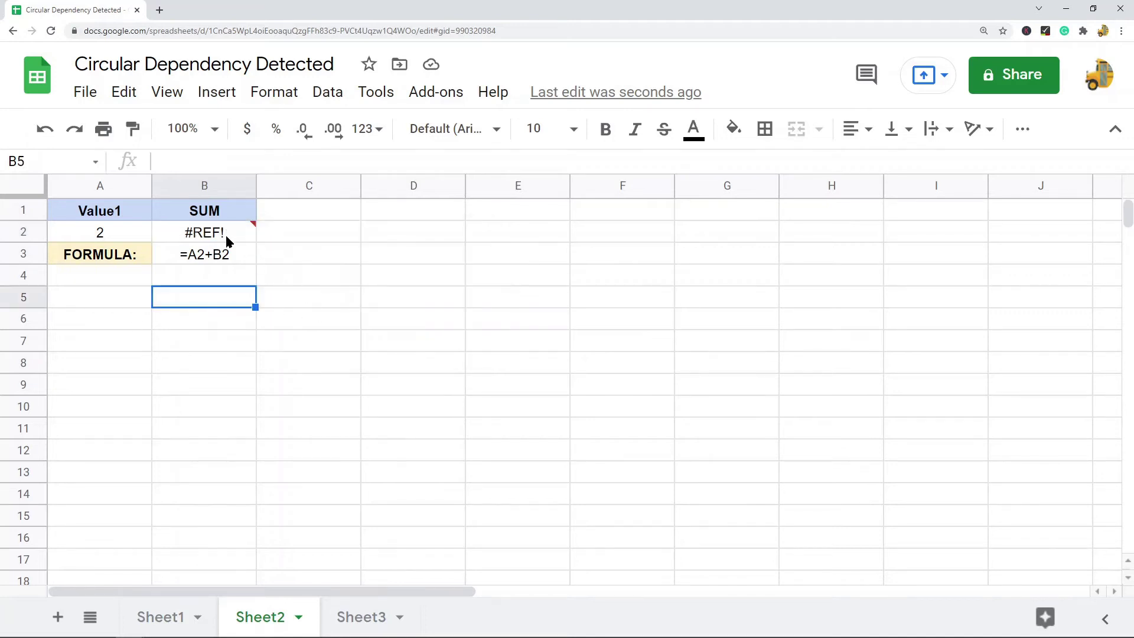
# Examine the self-referencing B2 term in B2's formula
pyautogui.click(209, 236)
pyautogui.moveTo(209, 162); pyautogui.dragTo(192, 166)
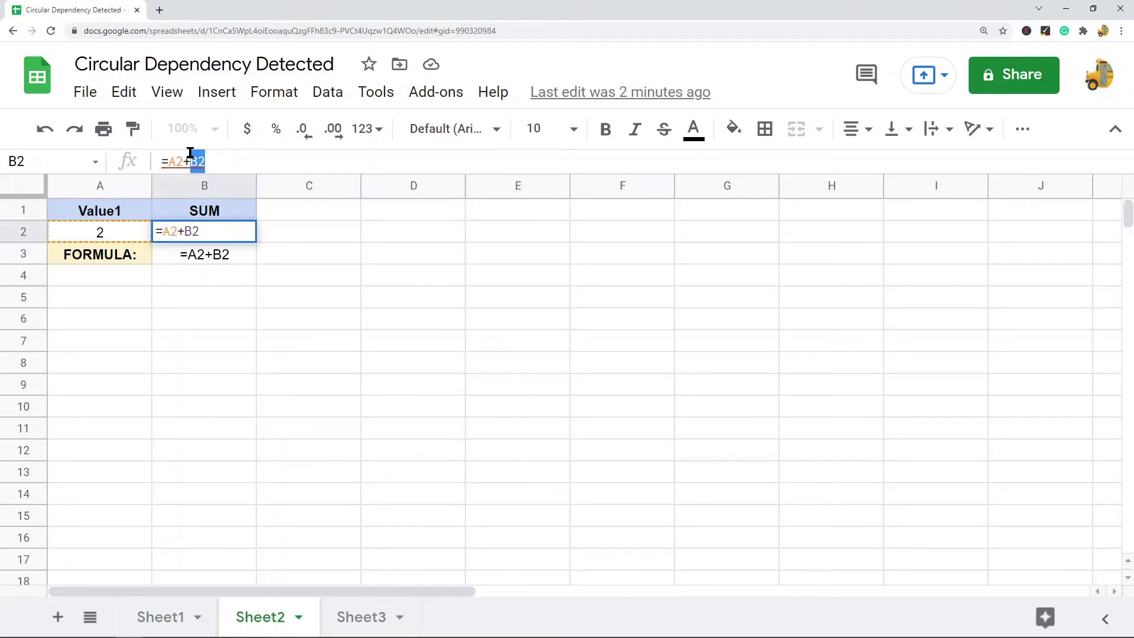
pyautogui.click(253, 361)
pyautogui.click(206, 239)
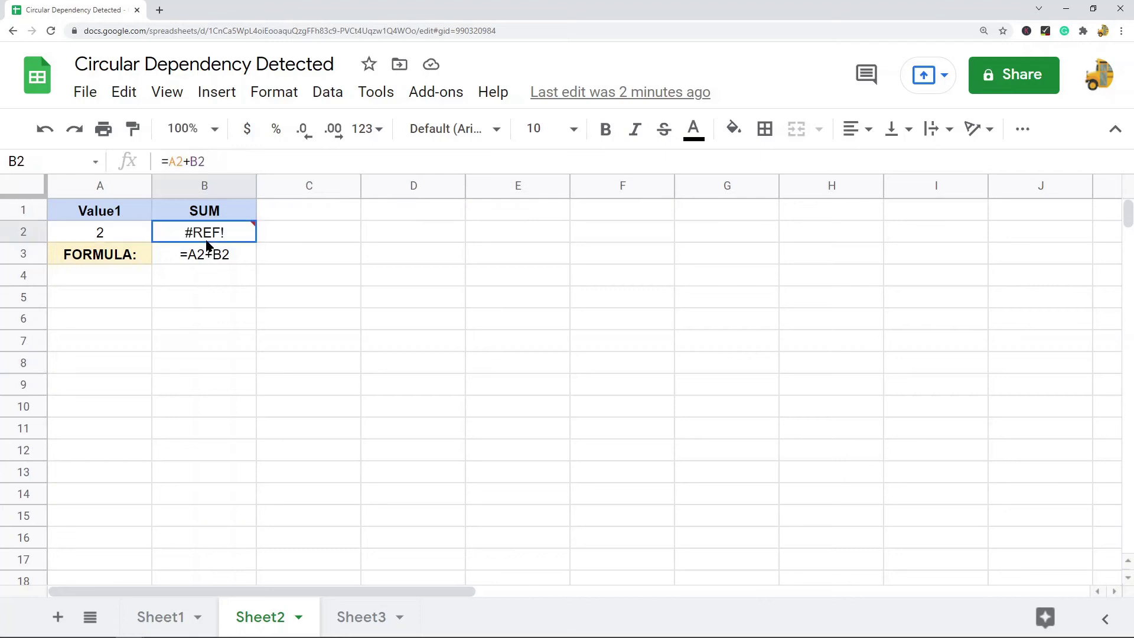
pyautogui.moveTo(207, 238)
pyautogui.click(346, 314)
# Copy the =A2+B2 formula from B2 and paste it into C2
pyautogui.click(221, 236)
pyautogui.moveTo(221, 161); pyautogui.dragTo(5, 147)
pyautogui.hotkey('ctrl', 'c')
pyautogui.press('Escape')
pyautogui.click(293, 232)
pyautogui.hotkey('ctrl', 'v')
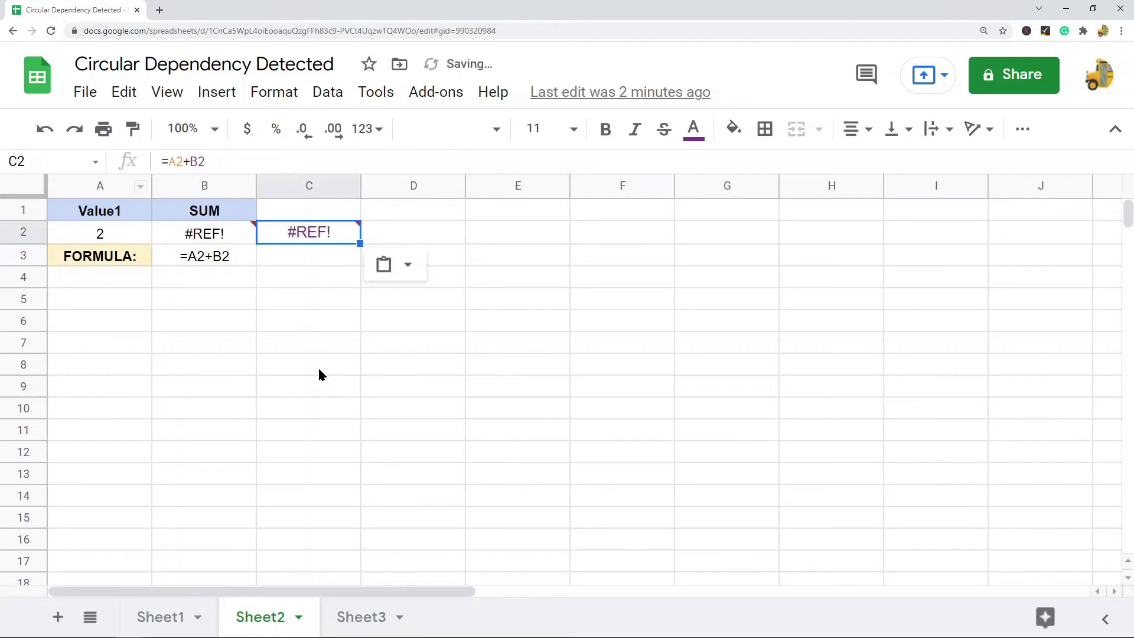
pyautogui.click(218, 162)
# Replace B2's formula with =2
pyautogui.click(226, 234)
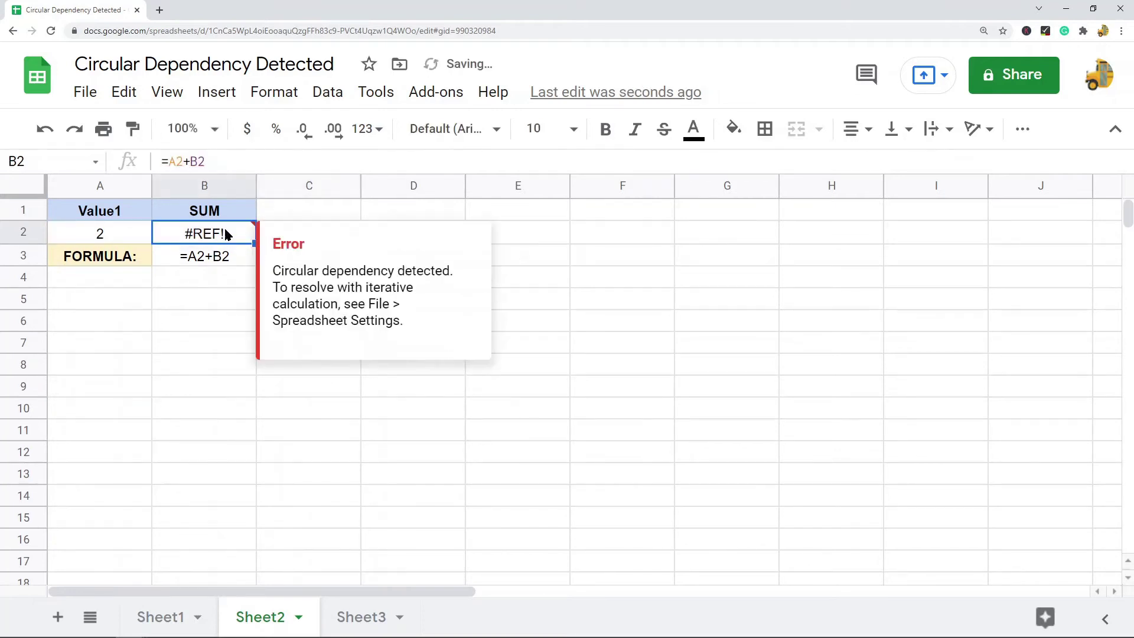
pyautogui.moveTo(206, 161); pyautogui.dragTo(161, 161)
pyautogui.write('=2')
pyautogui.click(264, 325)
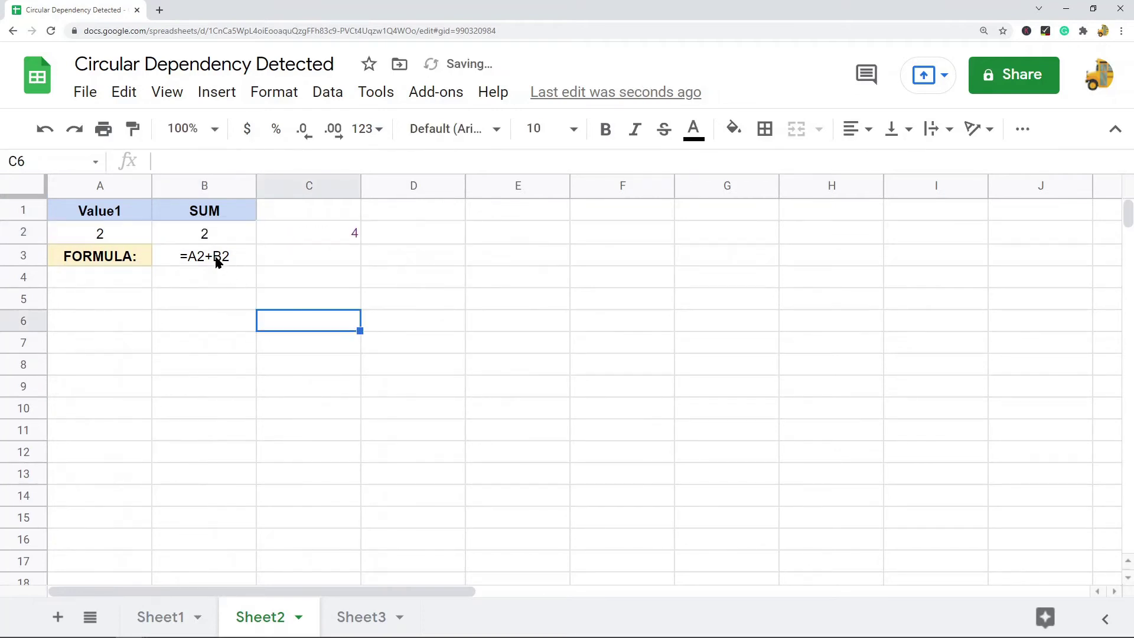
# Paint-format B1:B2's blue header style onto C1:C2
pyautogui.click(217, 261)
pyautogui.click(341, 242)
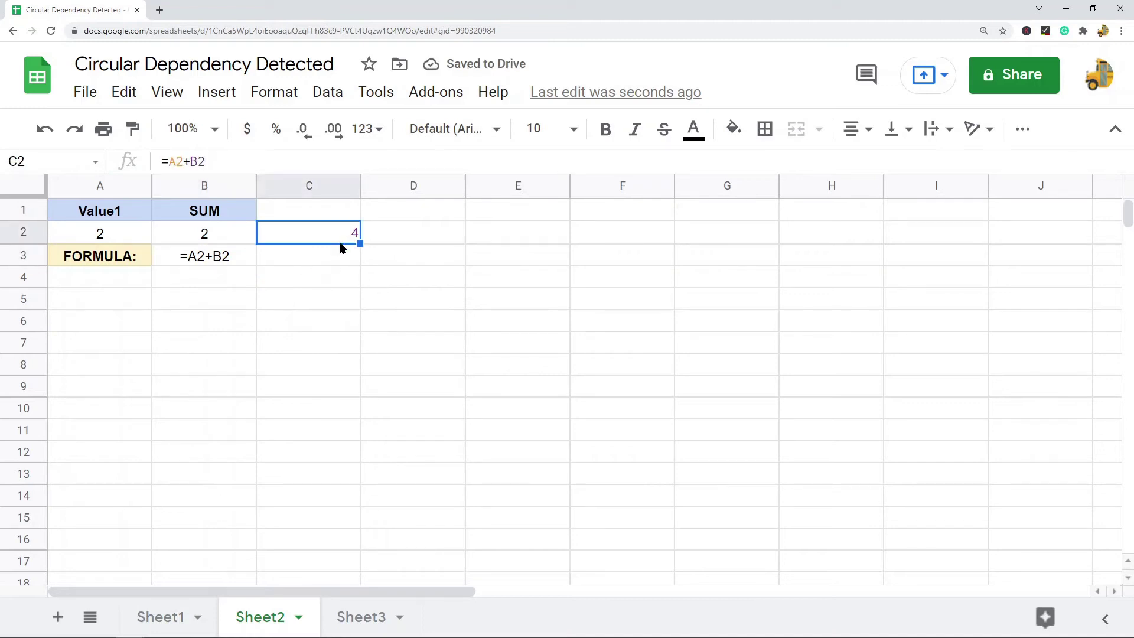
pyautogui.click(308, 213)
pyautogui.click(221, 211)
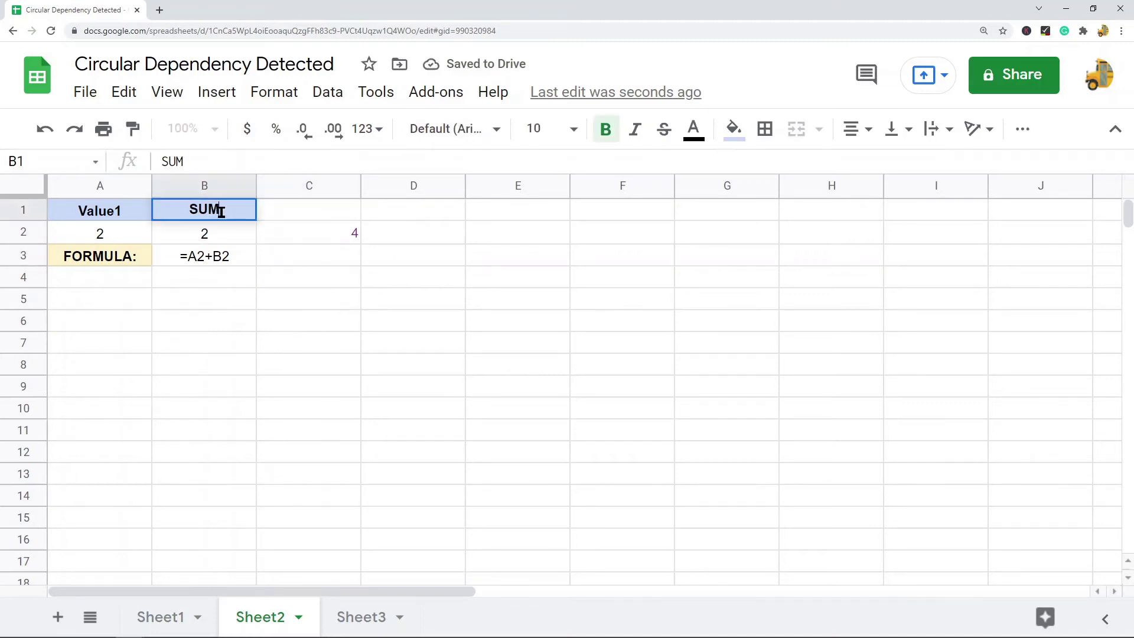
pyautogui.click(329, 240)
pyautogui.moveTo(217, 219); pyautogui.dragTo(217, 235)
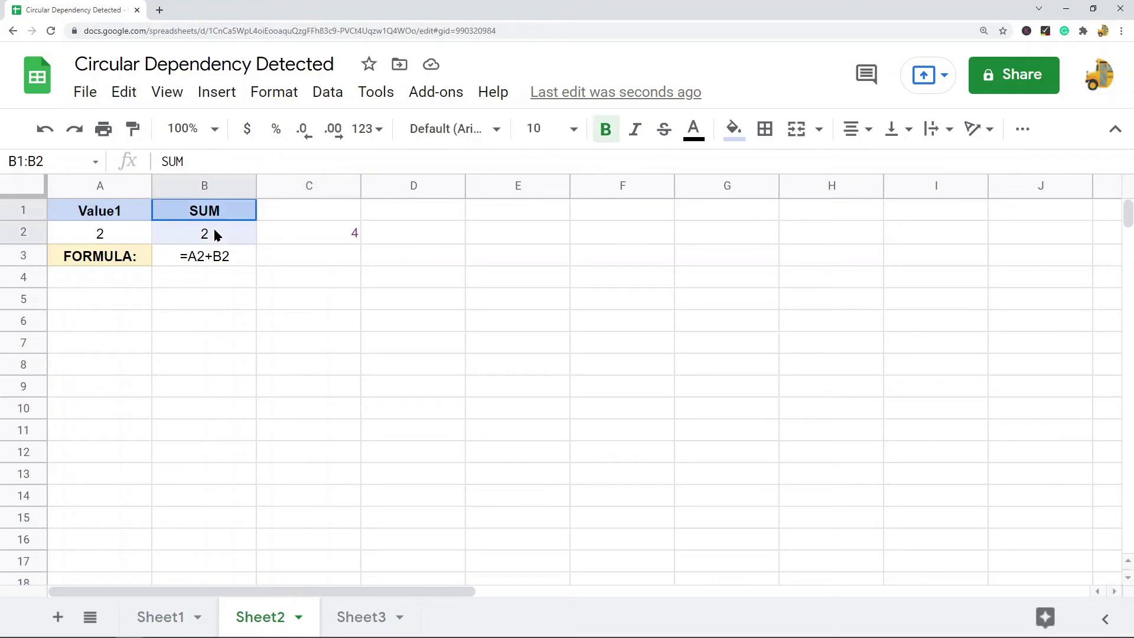
pyautogui.click(132, 128)
pyautogui.moveTo(324, 215); pyautogui.dragTo(336, 233)
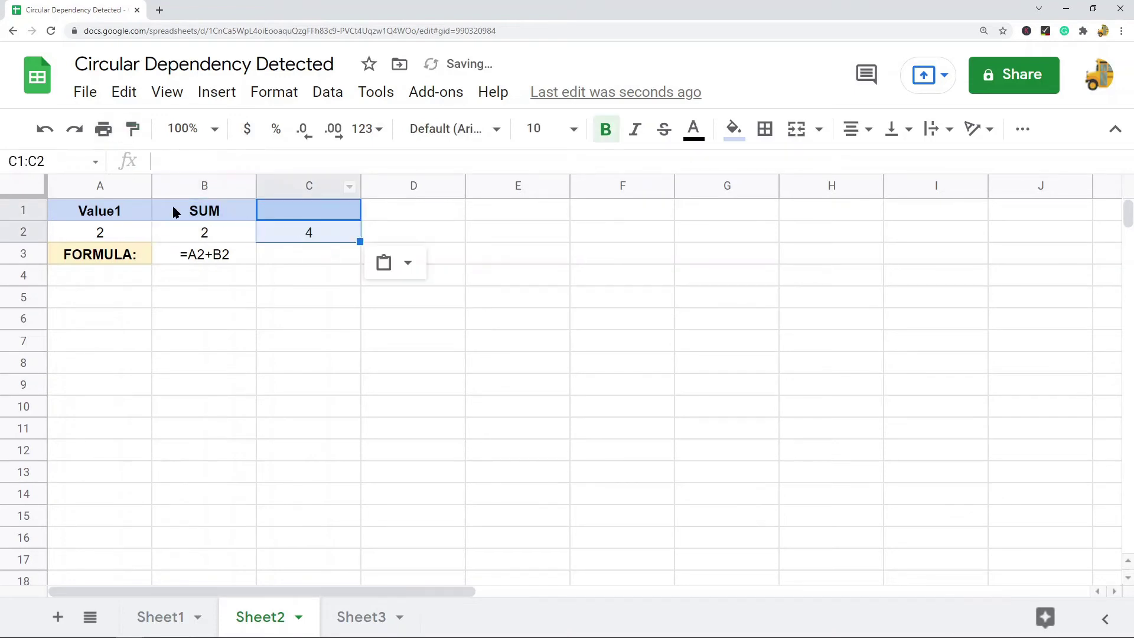
# Copy the Value1 header from A1 into B1 and change it to Value2
pyautogui.click(145, 214)
pyautogui.hotkey('ctrl', 'c')
pyautogui.click(227, 216)
pyautogui.hotkey('ctrl', 'v')
pyautogui.doubleClick(236, 207)
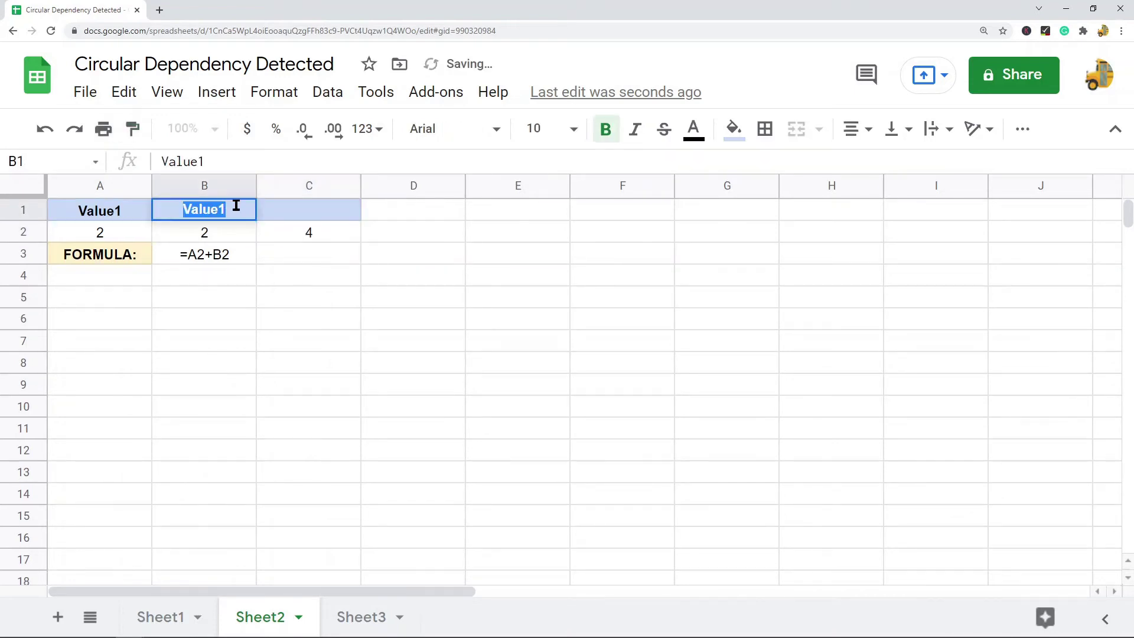
pyautogui.click(236, 205)
pyautogui.press('BackSpace')
pyautogui.write('2')
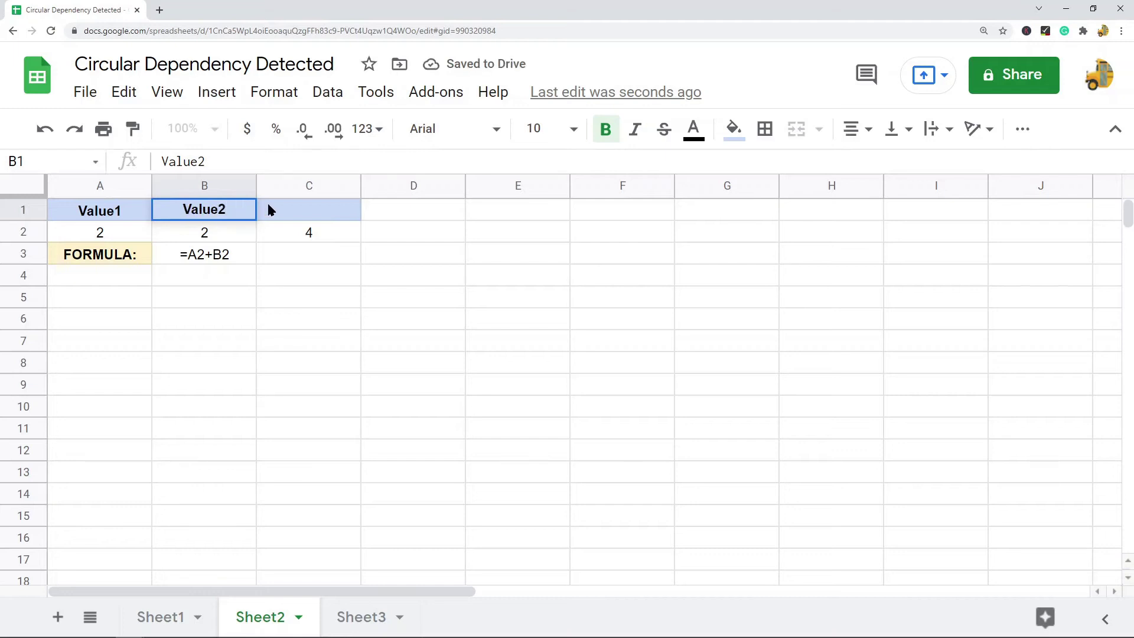
pyautogui.click(271, 211)
# Enter SUM as the C1 header, correcting Sum to uppercase
pyautogui.write('Sum')
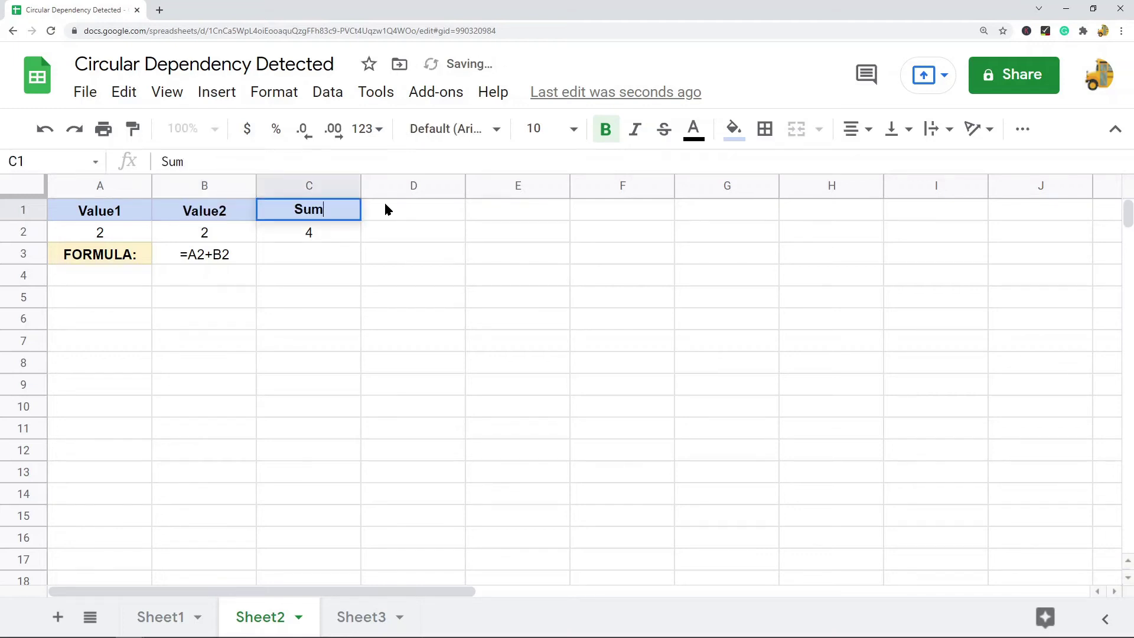
pyautogui.click(408, 413)
pyautogui.click(325, 225)
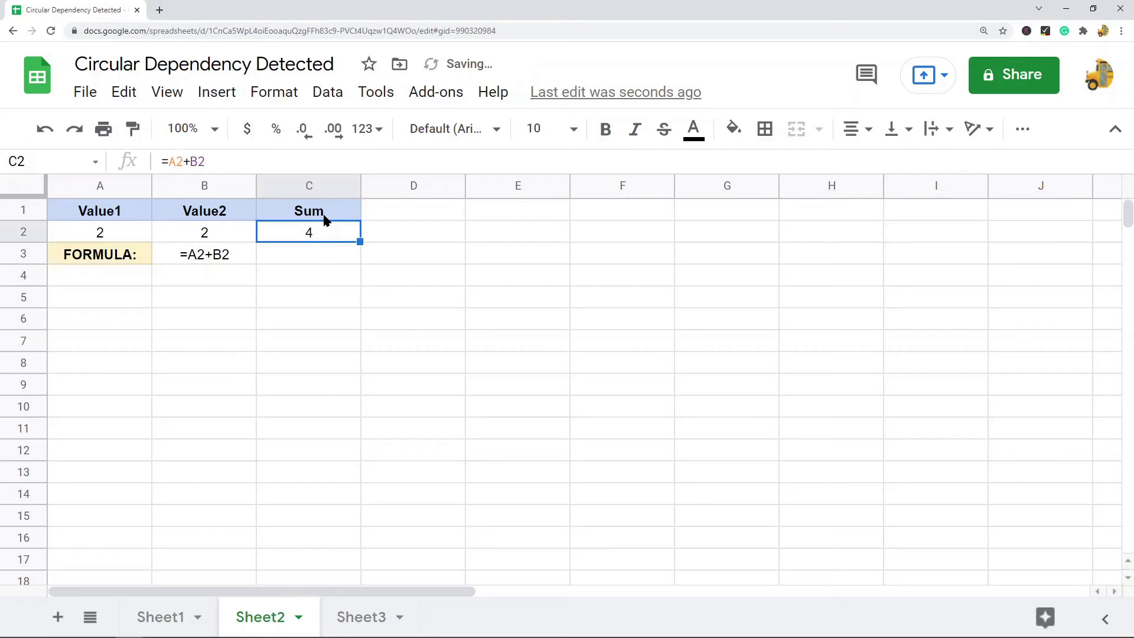
pyautogui.click(325, 219)
pyautogui.doubleClick(323, 212)
pyautogui.moveTo(323, 211); pyautogui.dragTo(305, 212)
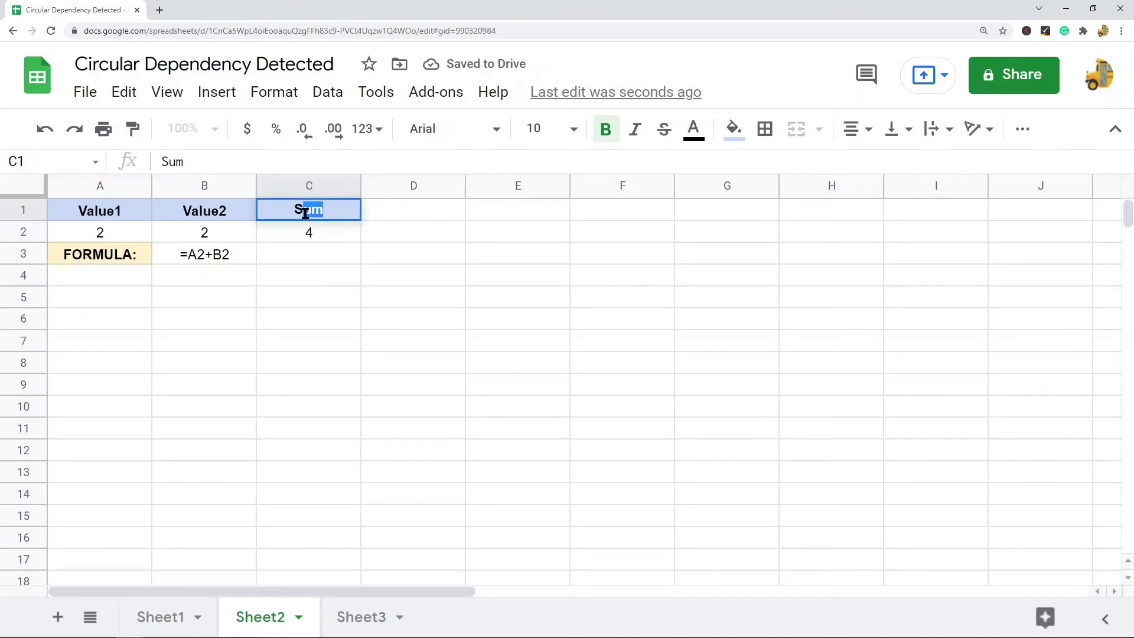
pyautogui.write('UM')
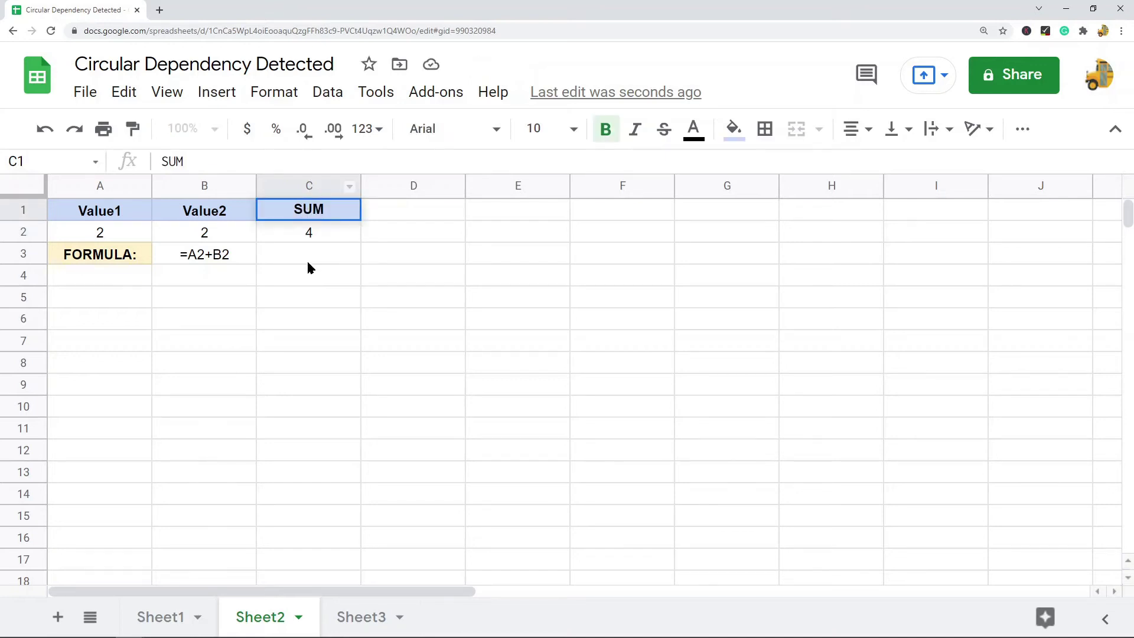
pyautogui.click(292, 393)
# Confirm C2's =A2+B2 formula returns 4
pyautogui.click(342, 236)
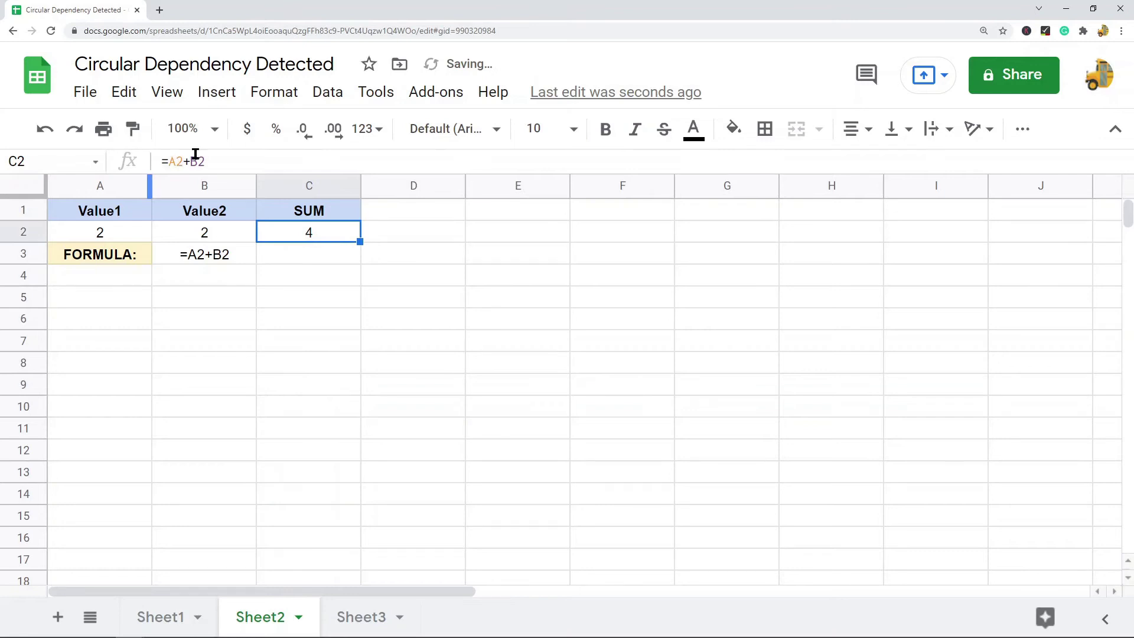
pyautogui.click(179, 161)
pyautogui.moveTo(180, 161); pyautogui.dragTo(166, 160)
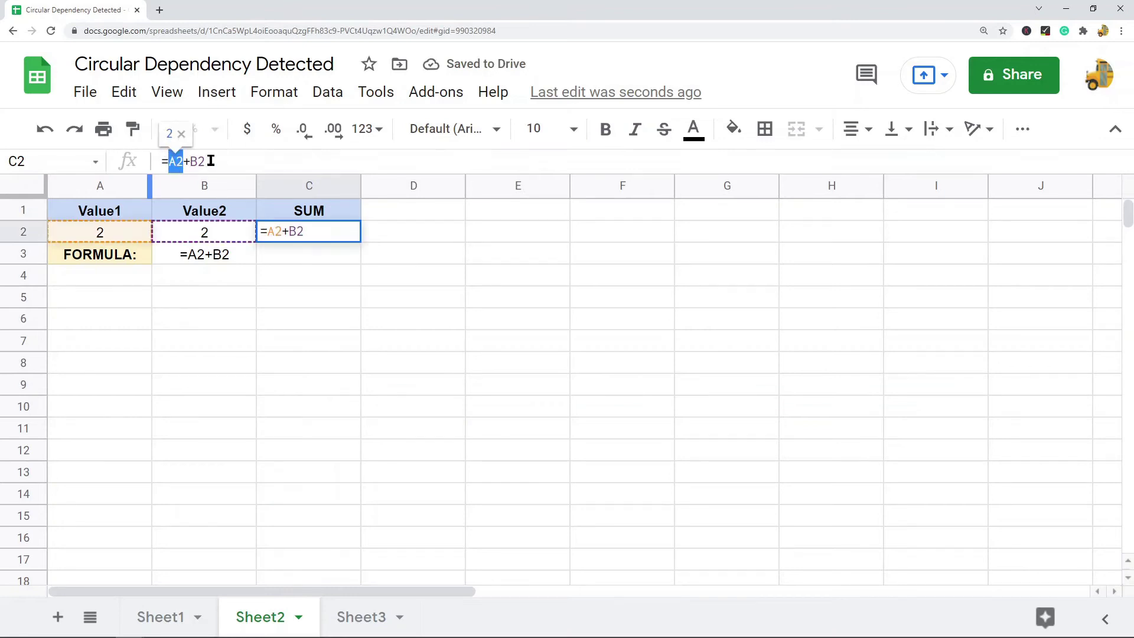
pyautogui.click(566, 322)
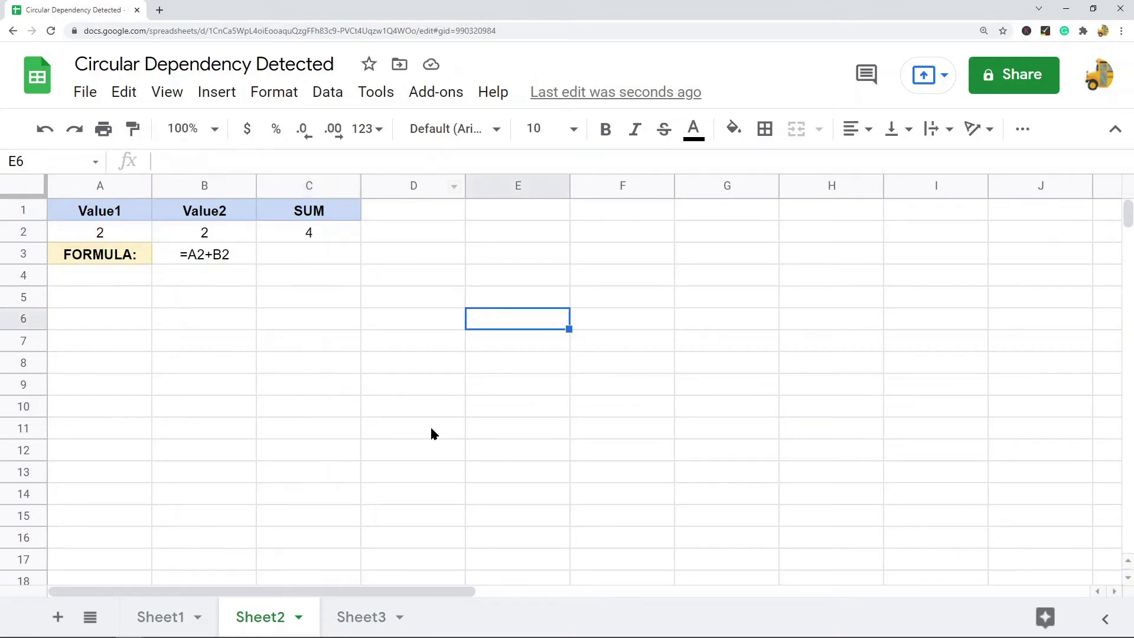
pyautogui.click(364, 613)
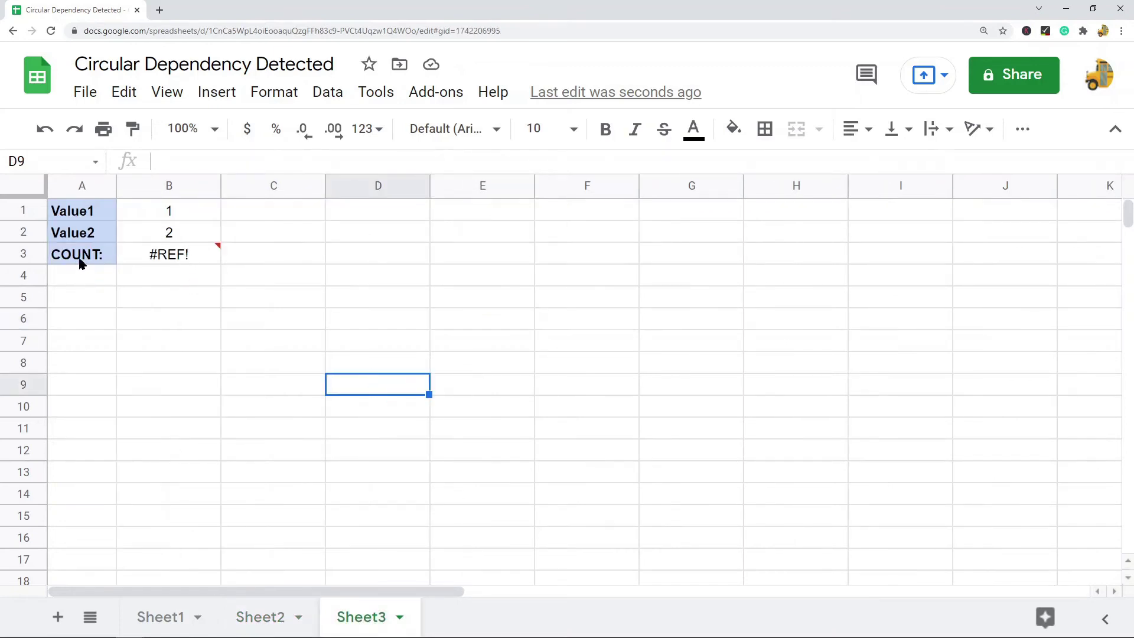
# Inspect B3's =COUNT(B1:B3) formula, whose range includes B3 itself
pyautogui.click(198, 258)
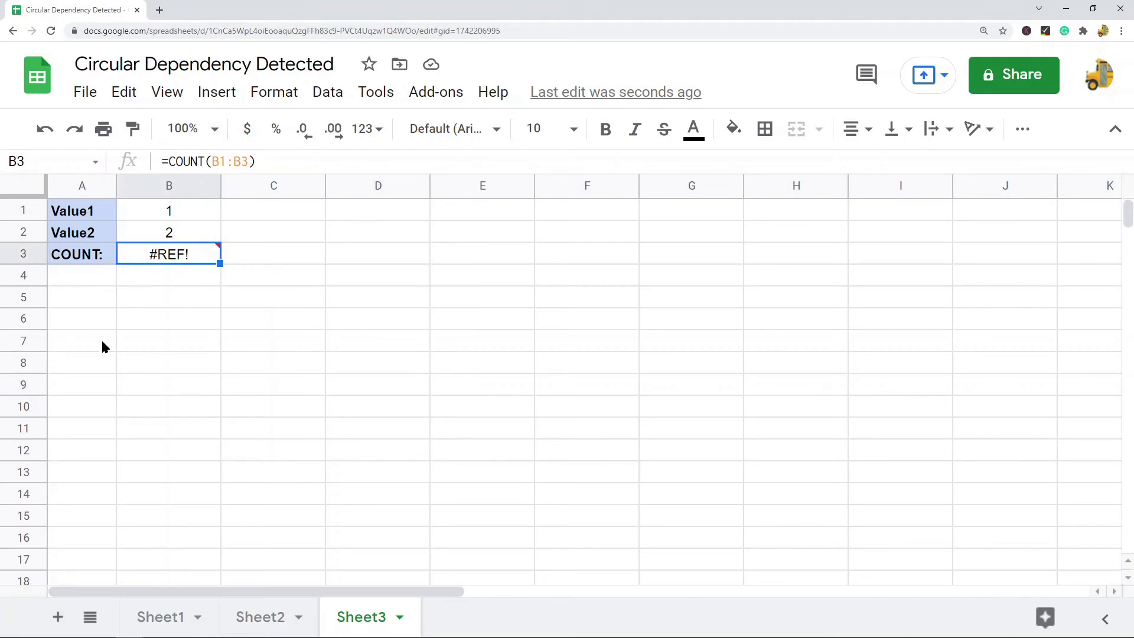
pyautogui.click(116, 321)
pyautogui.moveTo(167, 218); pyautogui.dragTo(168, 253)
pyautogui.click(177, 342)
pyautogui.click(177, 258)
pyautogui.click(238, 161)
pyautogui.moveTo(235, 162); pyautogui.dragTo(247, 161)
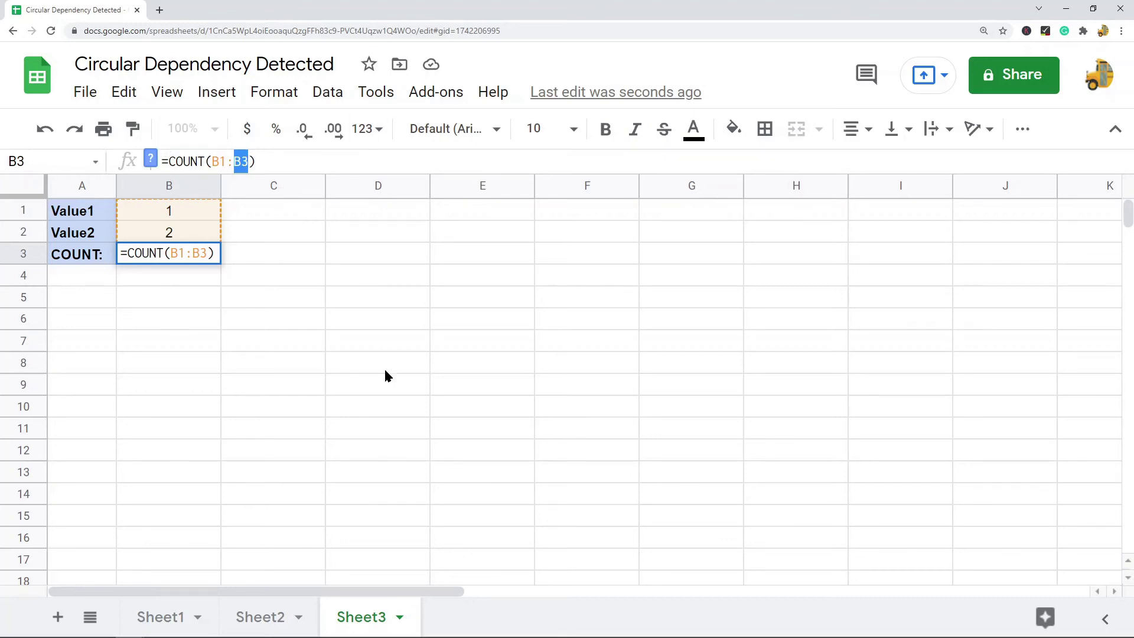
pyautogui.press('Escape')
pyautogui.click(27, 254)
pyautogui.click(185, 254)
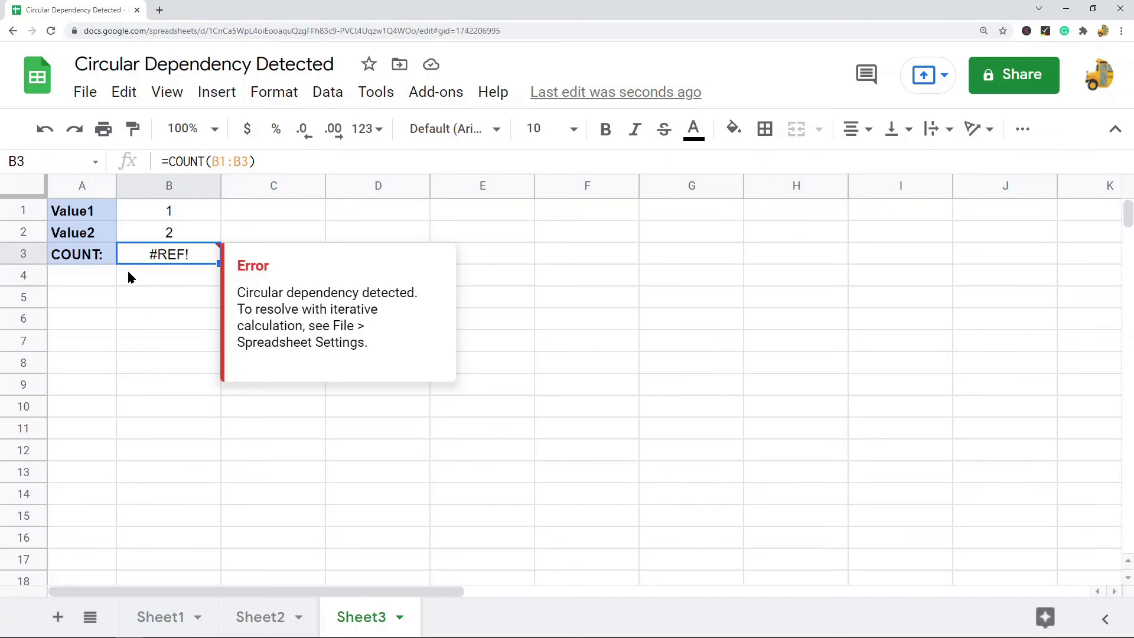
pyautogui.moveTo(183, 259)
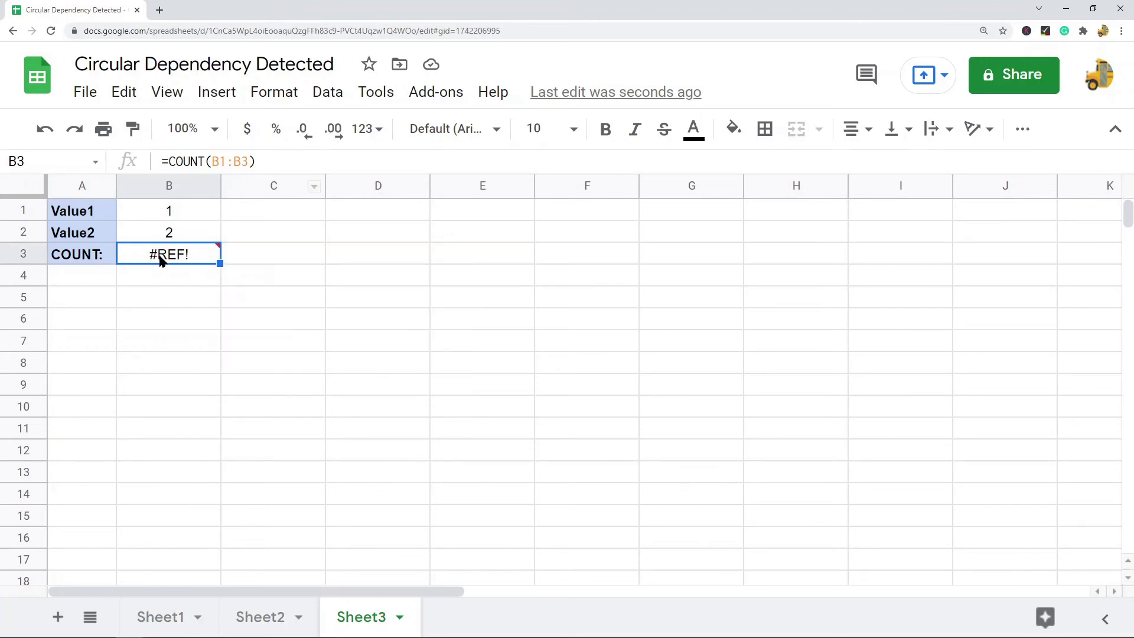
pyautogui.moveTo(169, 161); pyautogui.dragTo(249, 163)
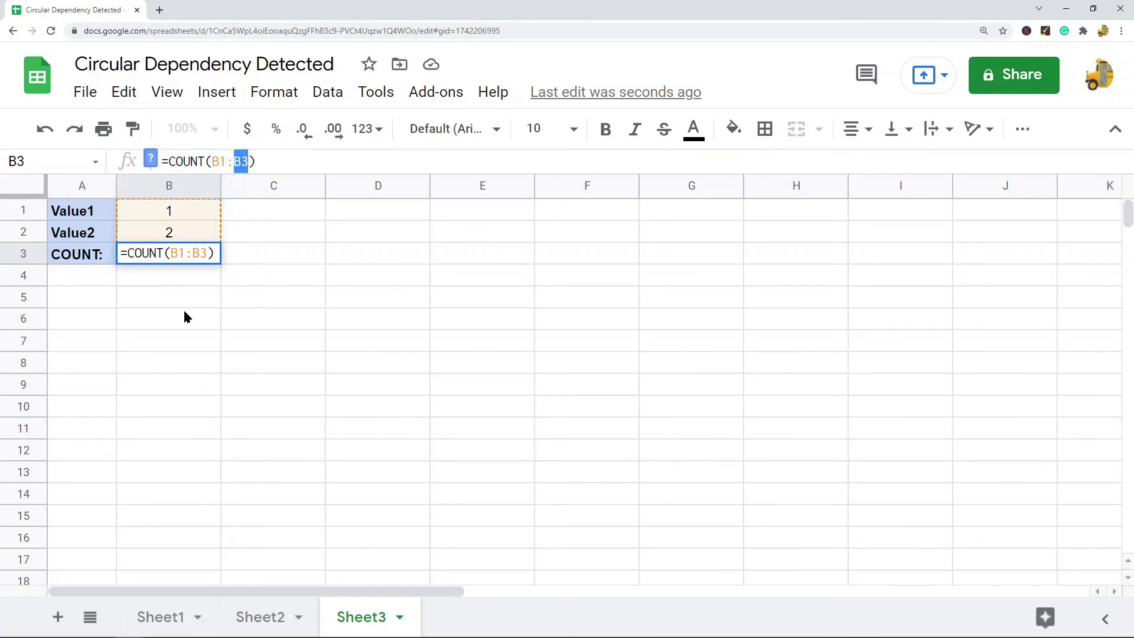
# Change B3's range end from B3 to B2, making =COUNT(B1:B2) return 2
pyautogui.click(180, 340)
pyautogui.click(166, 258)
pyautogui.click(234, 161)
pyautogui.moveTo(234, 161); pyautogui.dragTo(248, 163)
pyautogui.press('Escape')
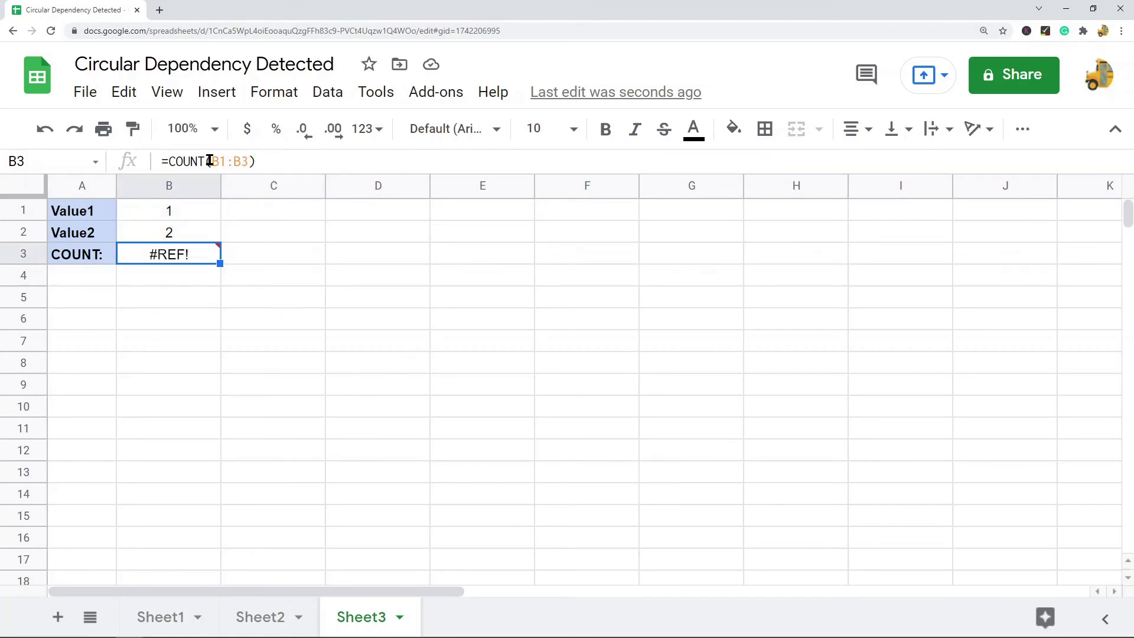
pyautogui.moveTo(212, 161); pyautogui.dragTo(249, 158)
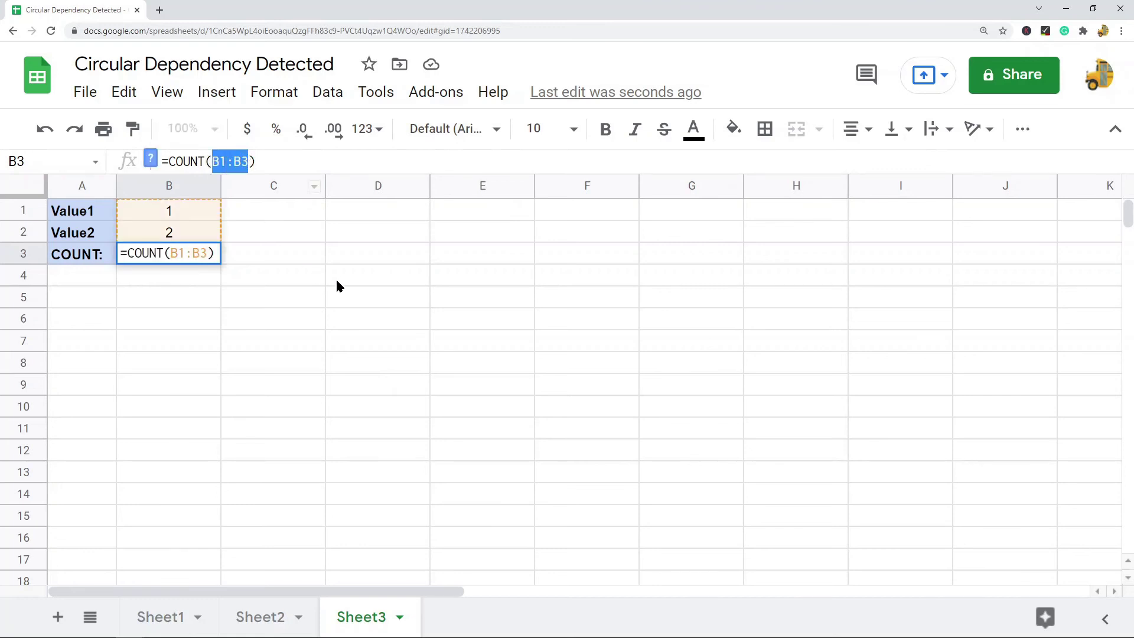
pyautogui.click(249, 161)
pyautogui.hotkey('shift', 'Left')
pyautogui.write('2')
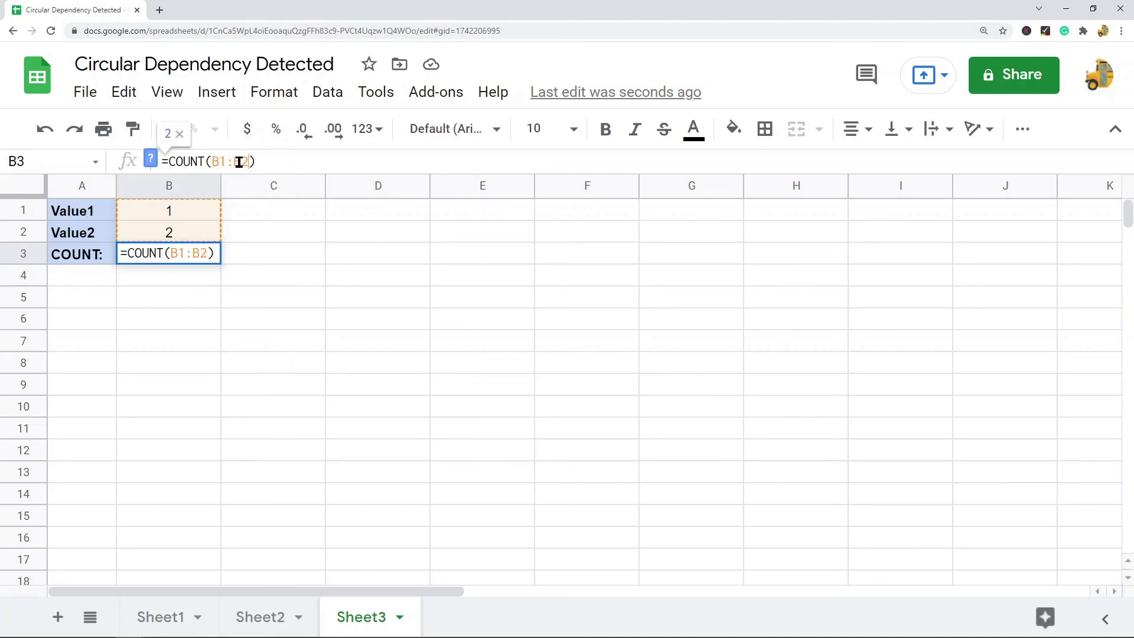
pyautogui.click(301, 161)
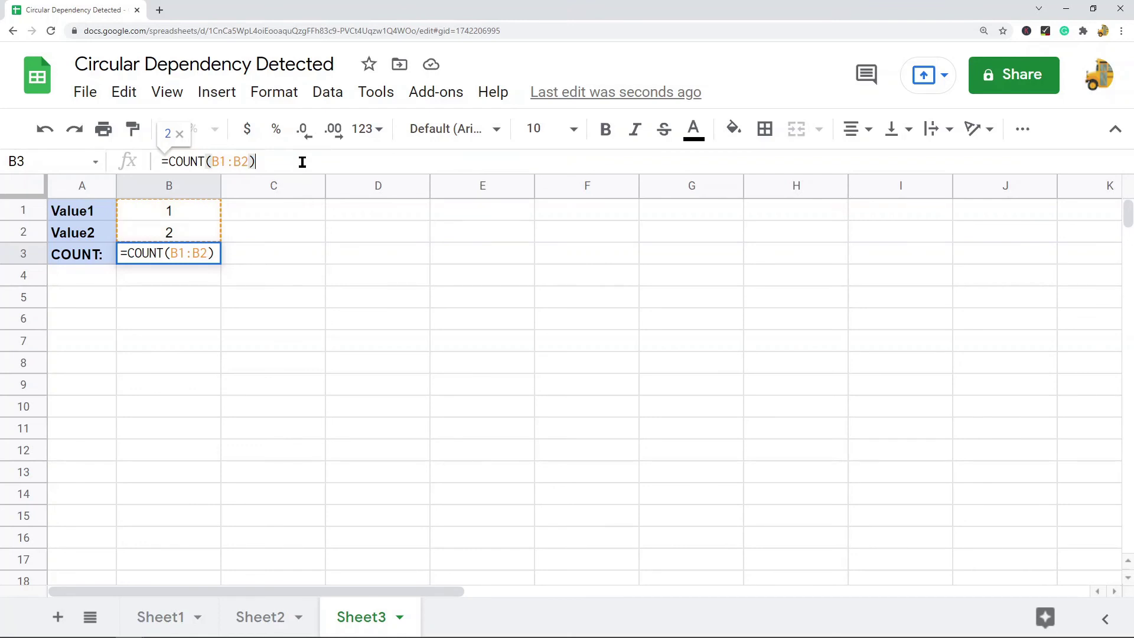
pyautogui.press('Return')
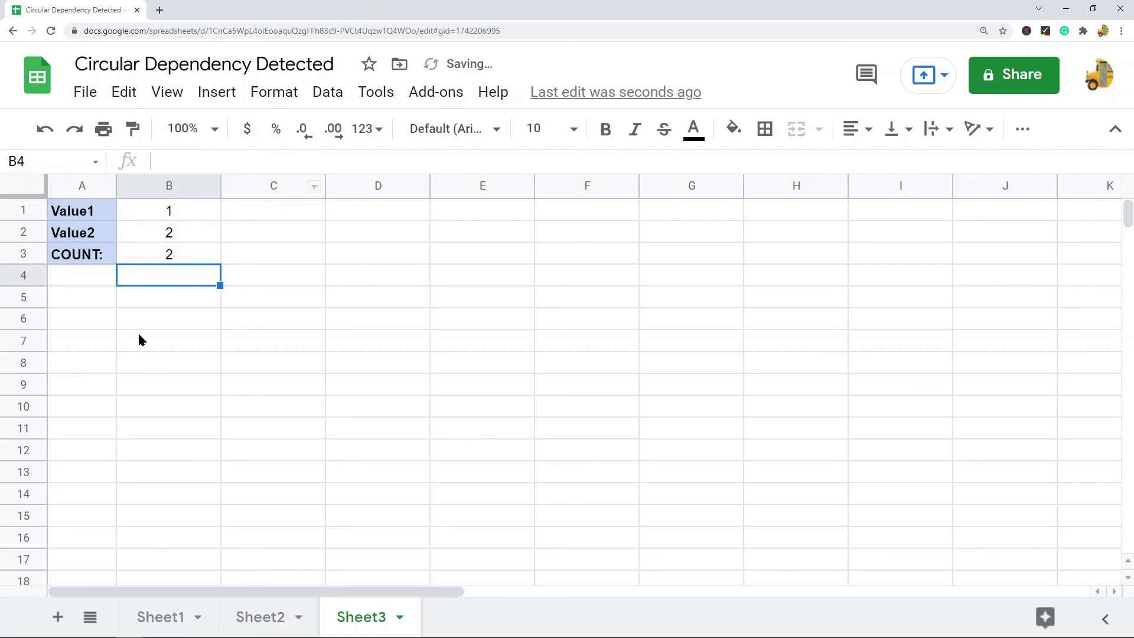
pyautogui.click(198, 254)
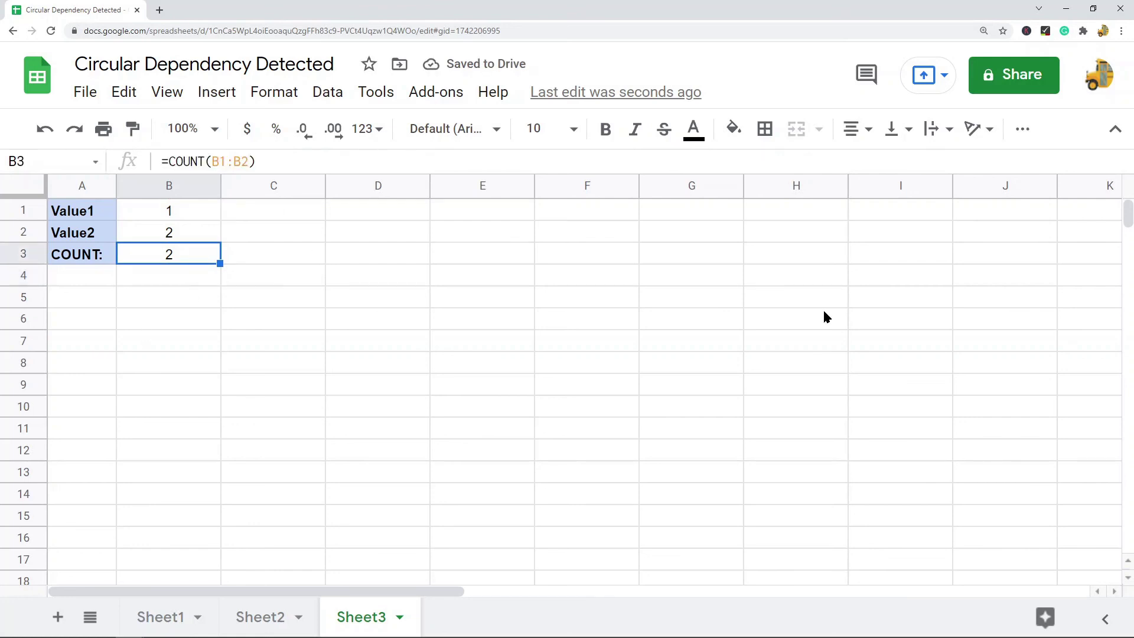